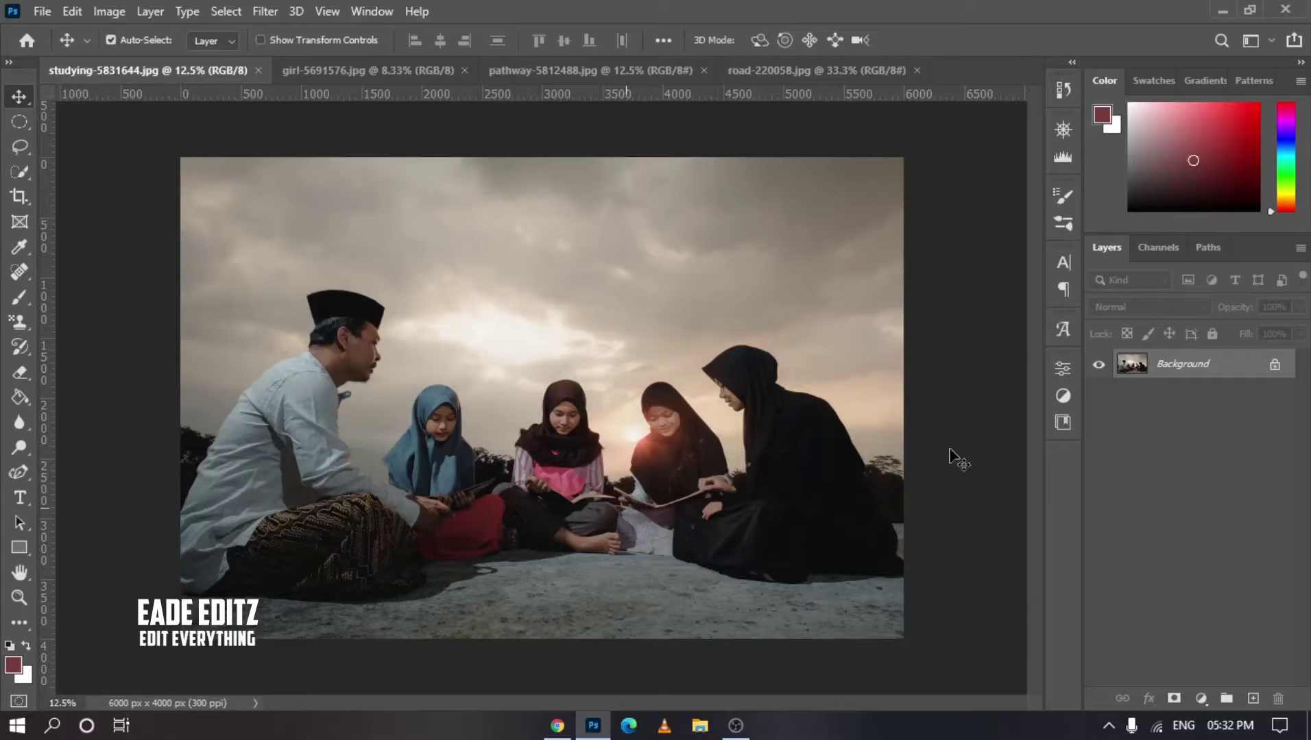
- Open Edit > Sky Replacement on studying-5831644.jpg, previewing a dusky sky behind the group
left_click(73, 12)
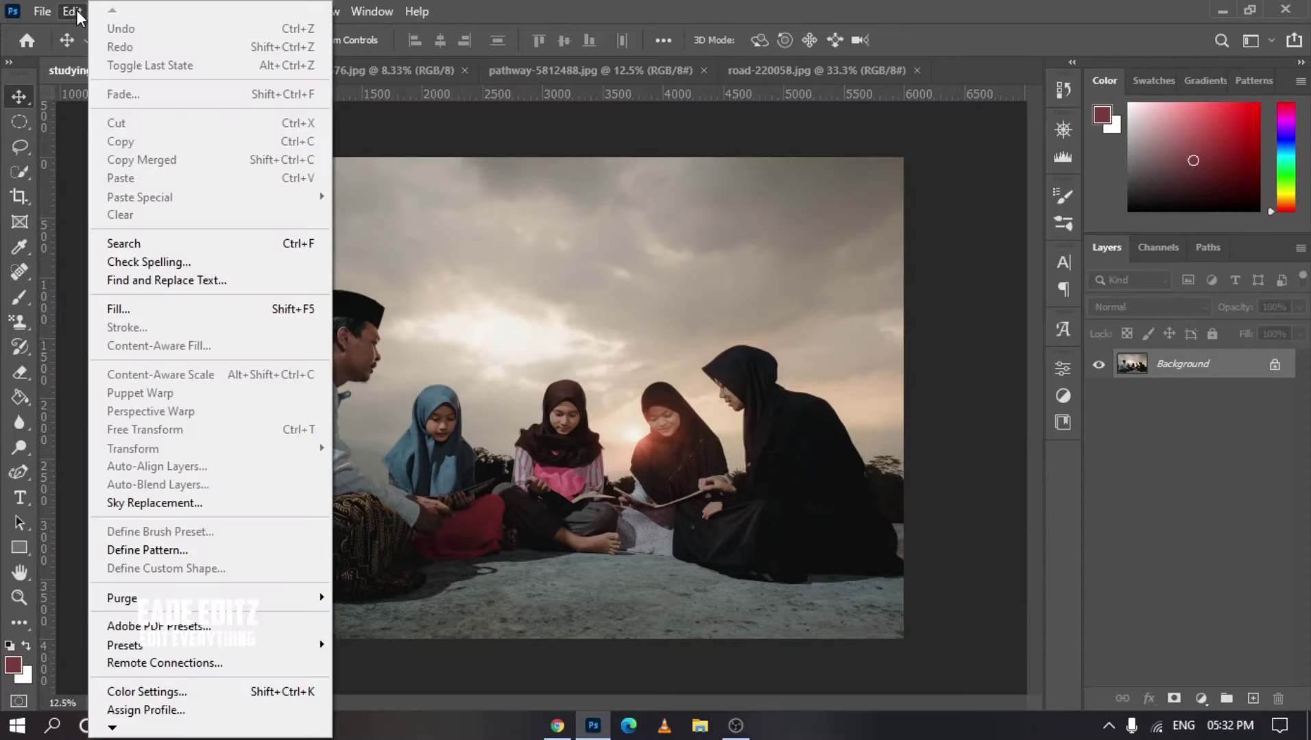
left_click(196, 509)
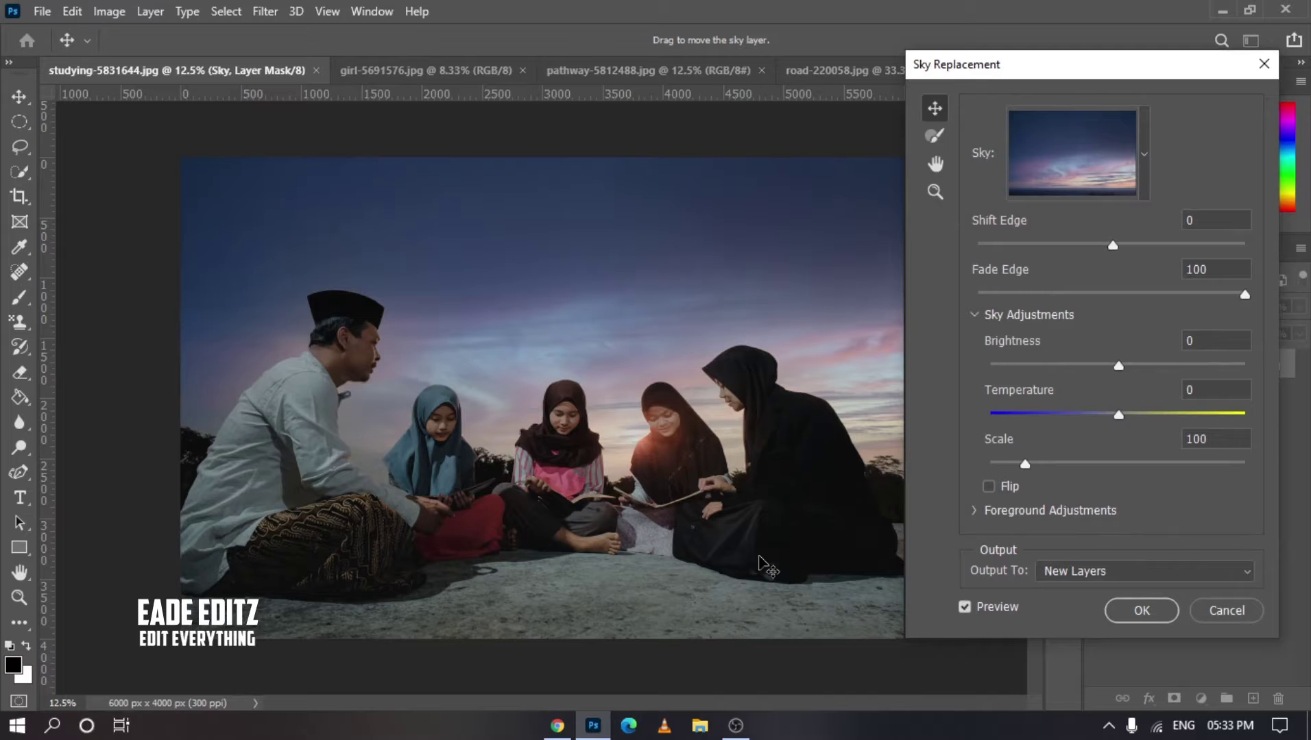
- Preview the pink sunset and cloudy sunset sky presets on the study photo
left_click(1144, 154)
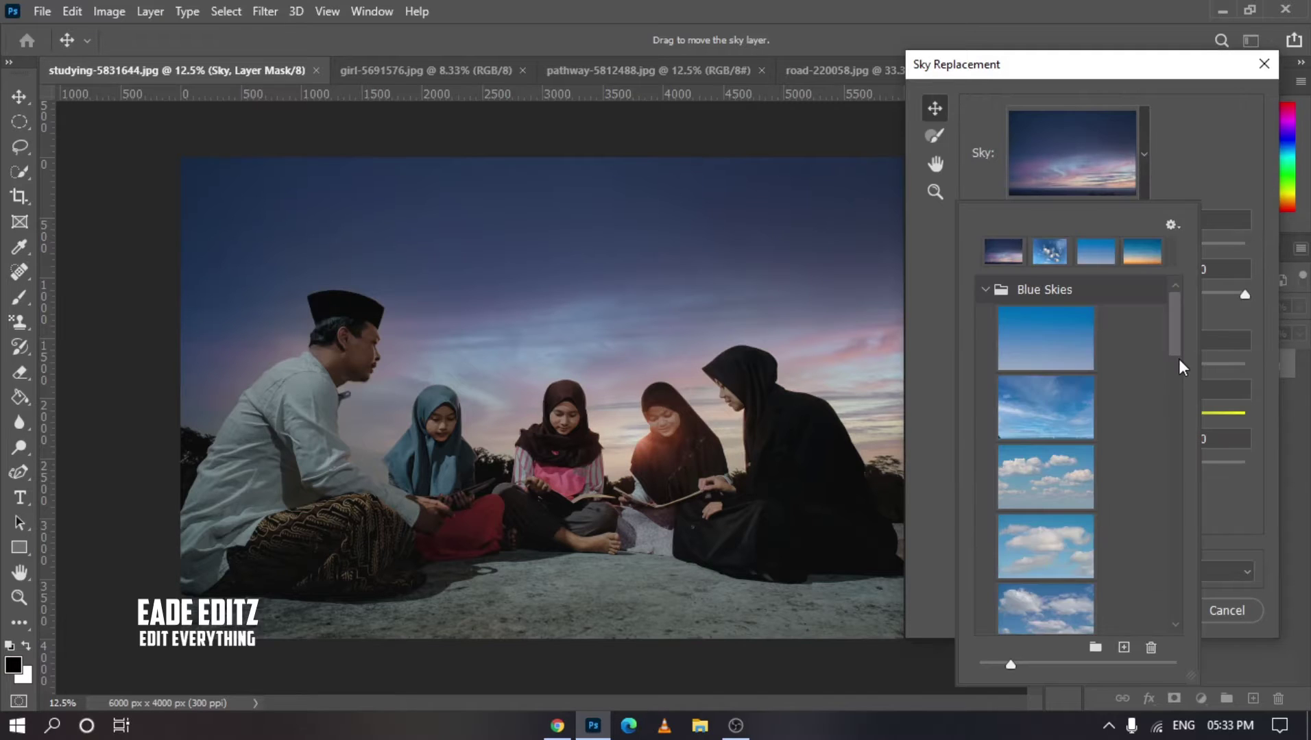
scroll(1165, 397, "down", 3)
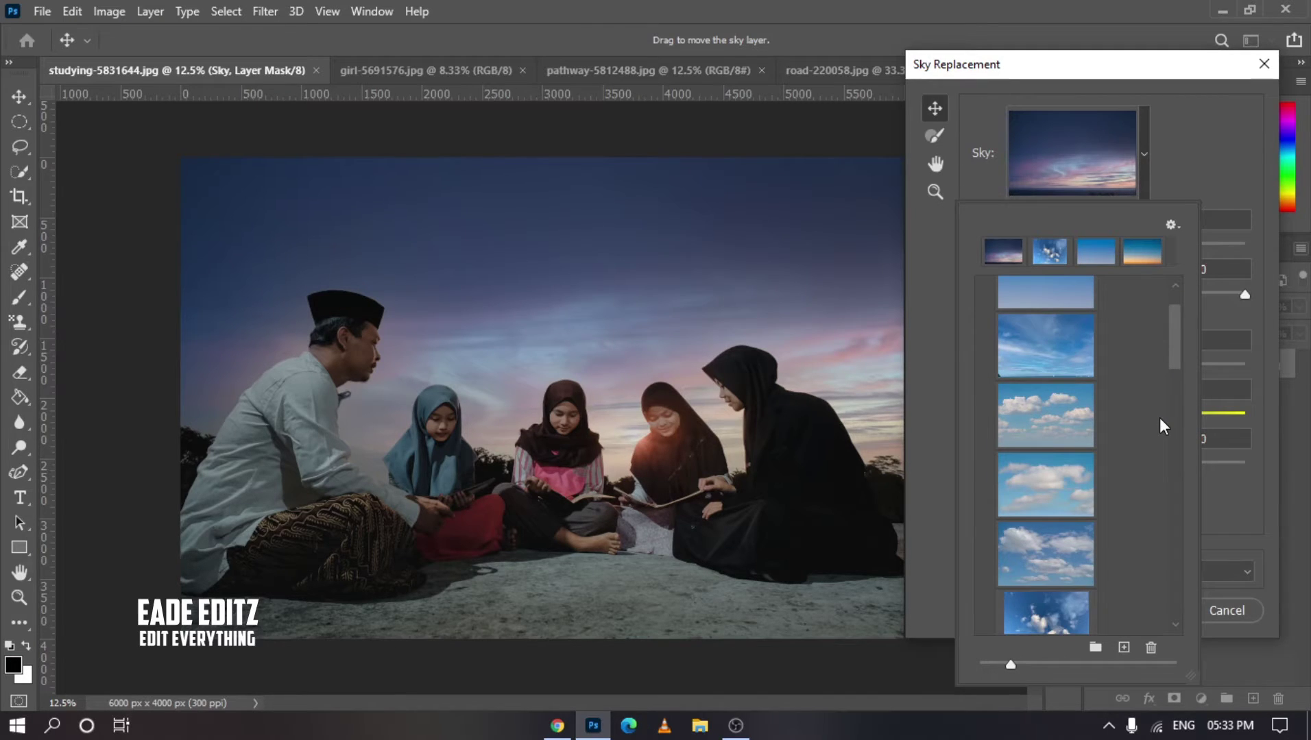
scroll(1159, 417, "down", 3)
left_click_drag(1178, 378, 1172, 616)
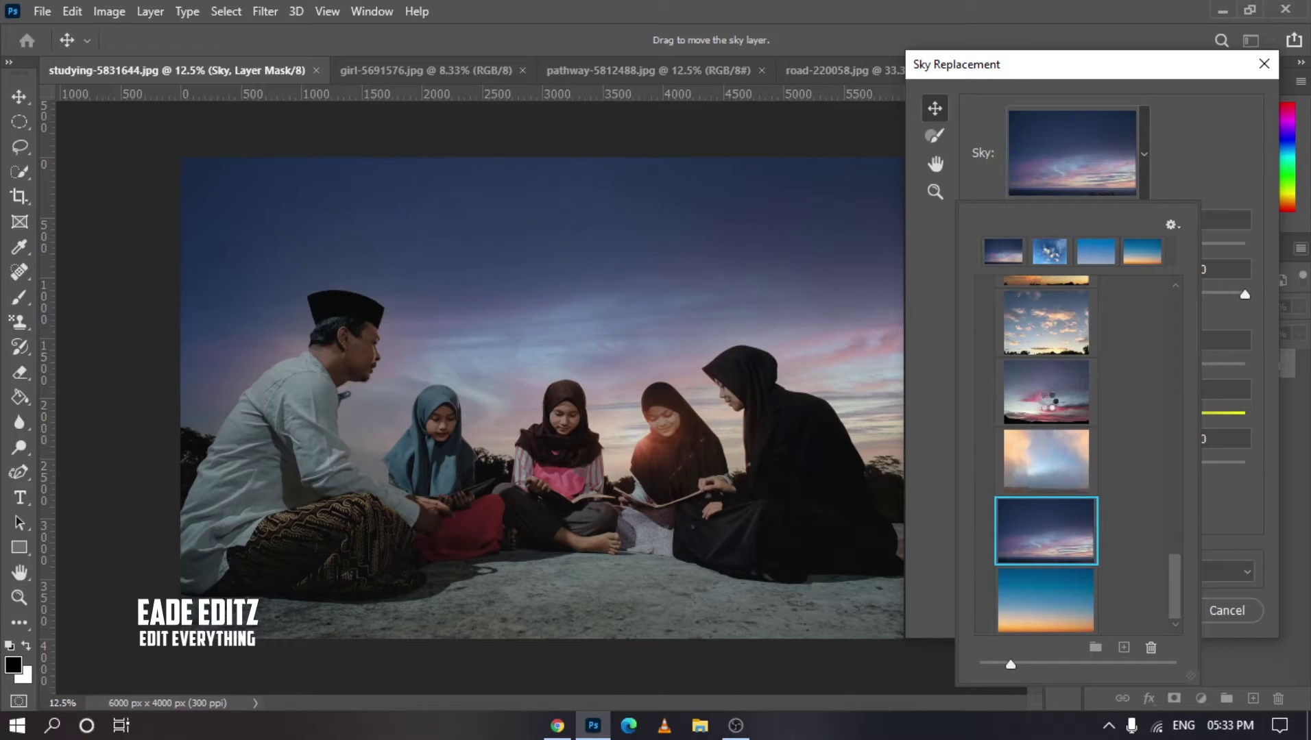
left_click(1051, 402)
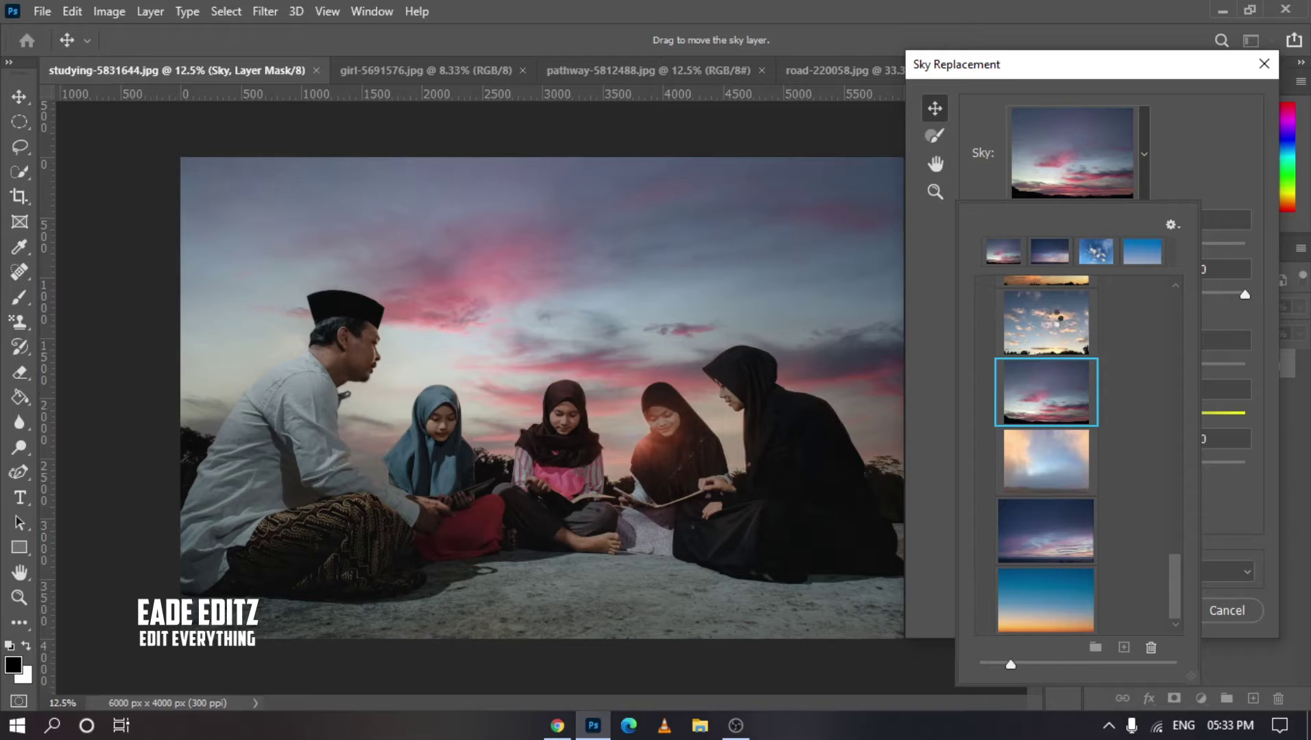
left_click(1053, 319)
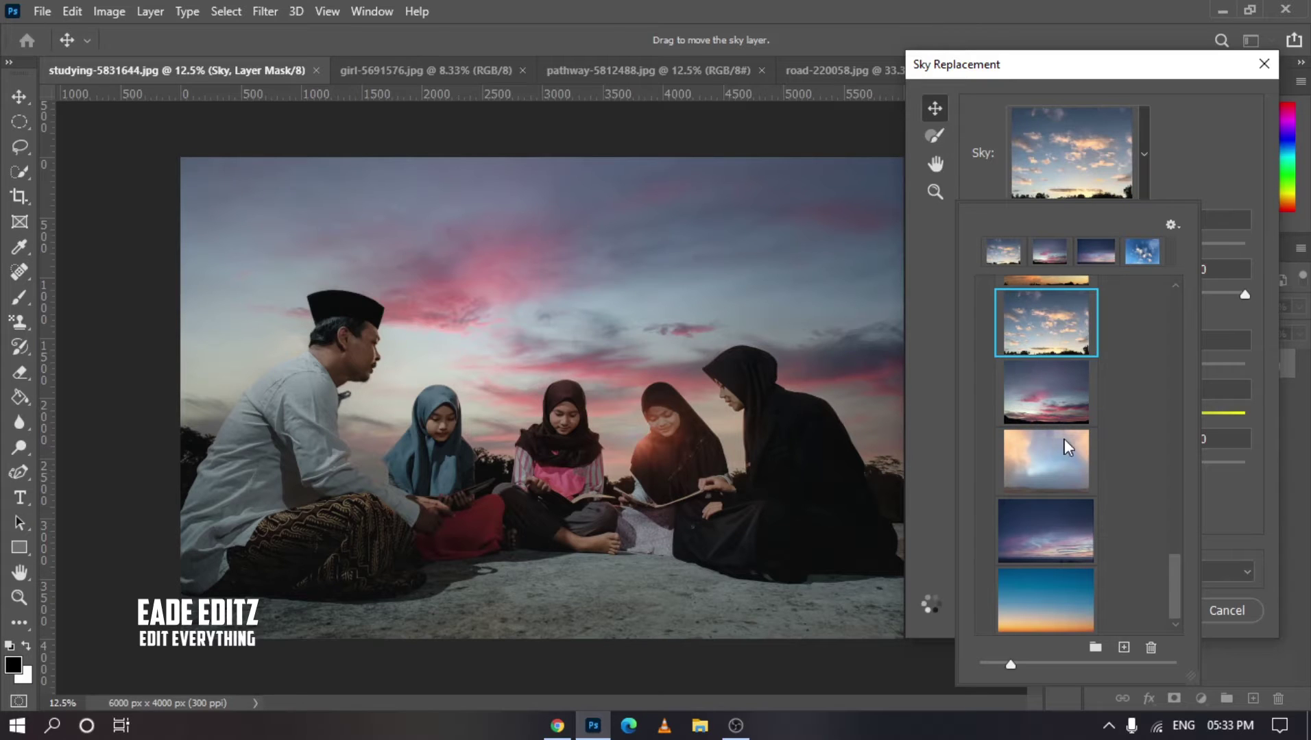
- Choose the bright blue sky preset with big white clouds
scroll(1066, 433, "up", 2)
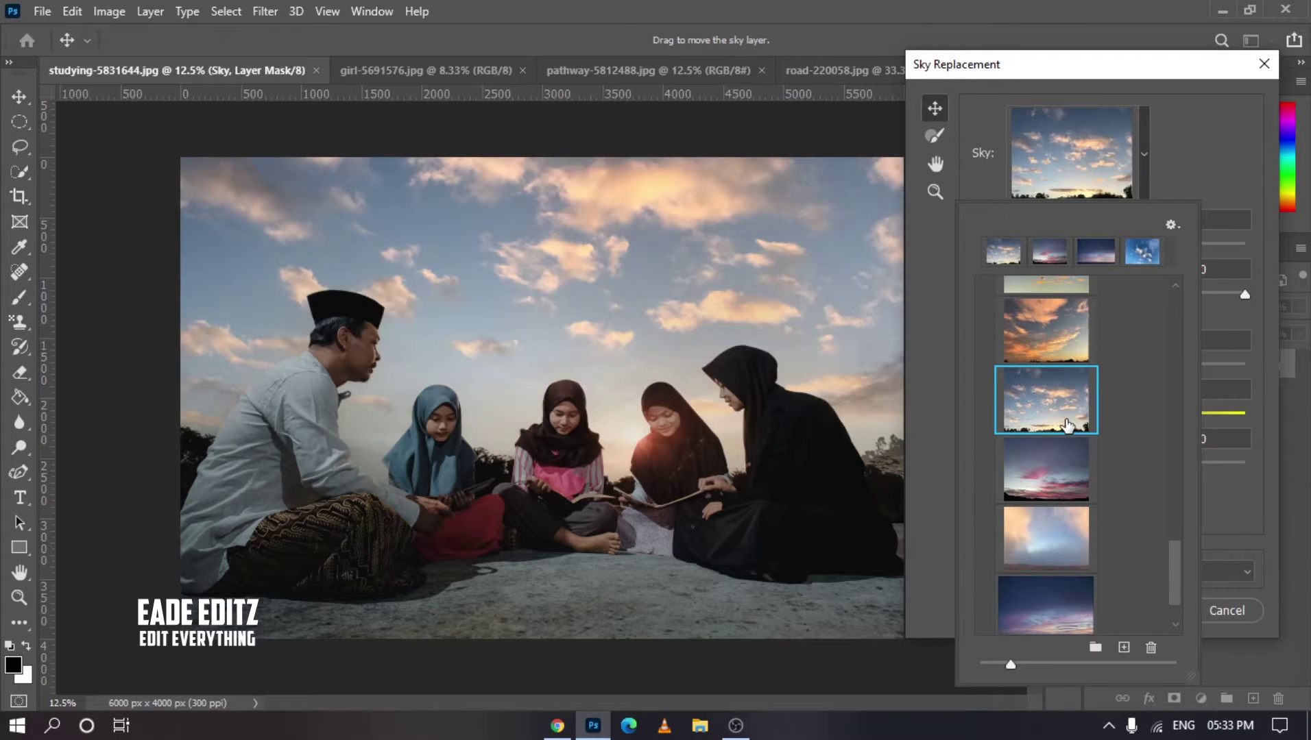
scroll(1066, 425, "up", 1)
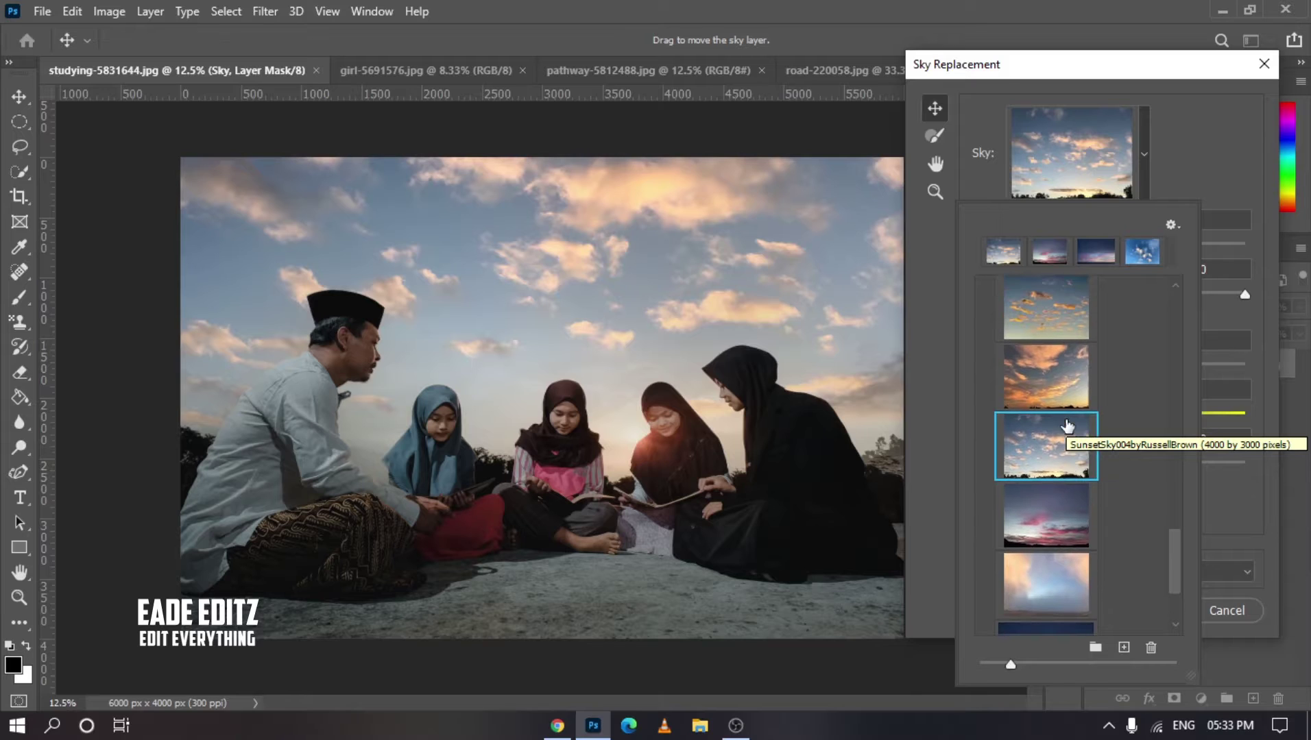
scroll(1066, 425, "up", 1)
scroll(1064, 419, "up", 1)
scroll(1061, 416, "up", 2)
scroll(1062, 416, "up", 1)
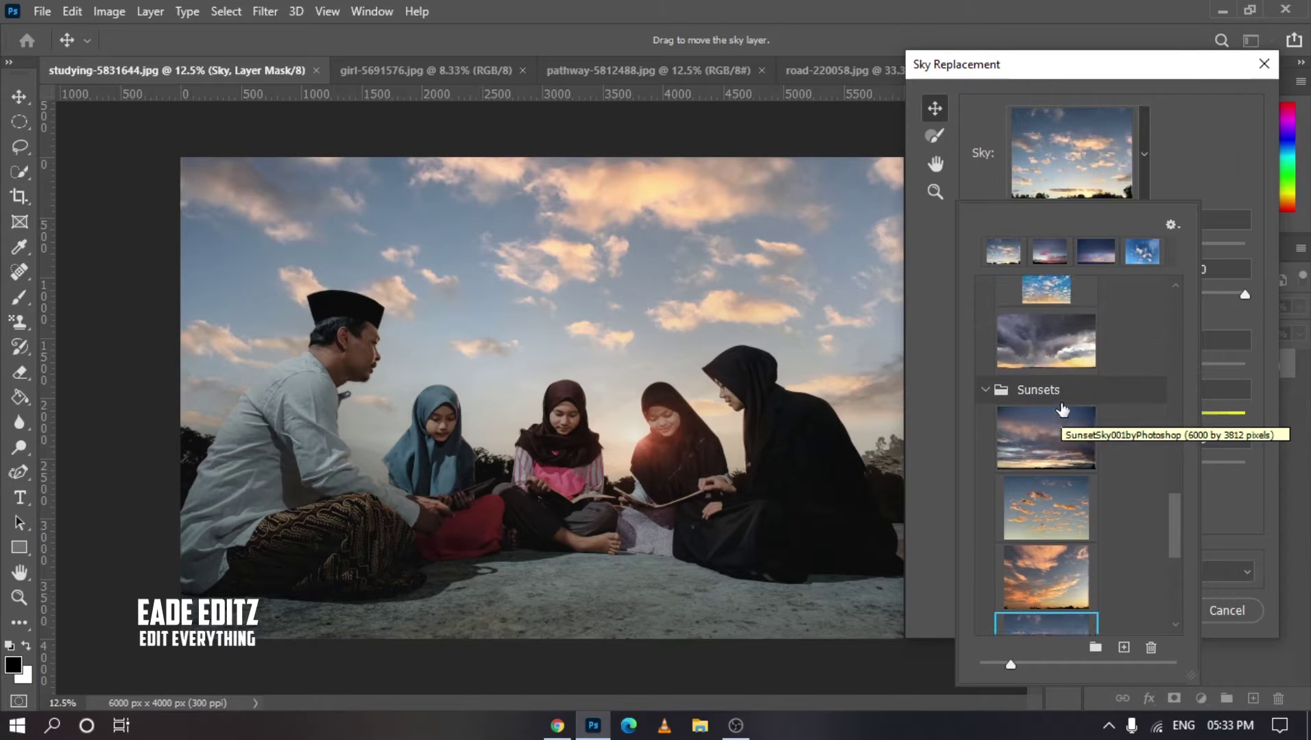
scroll(1062, 412, "up", 2)
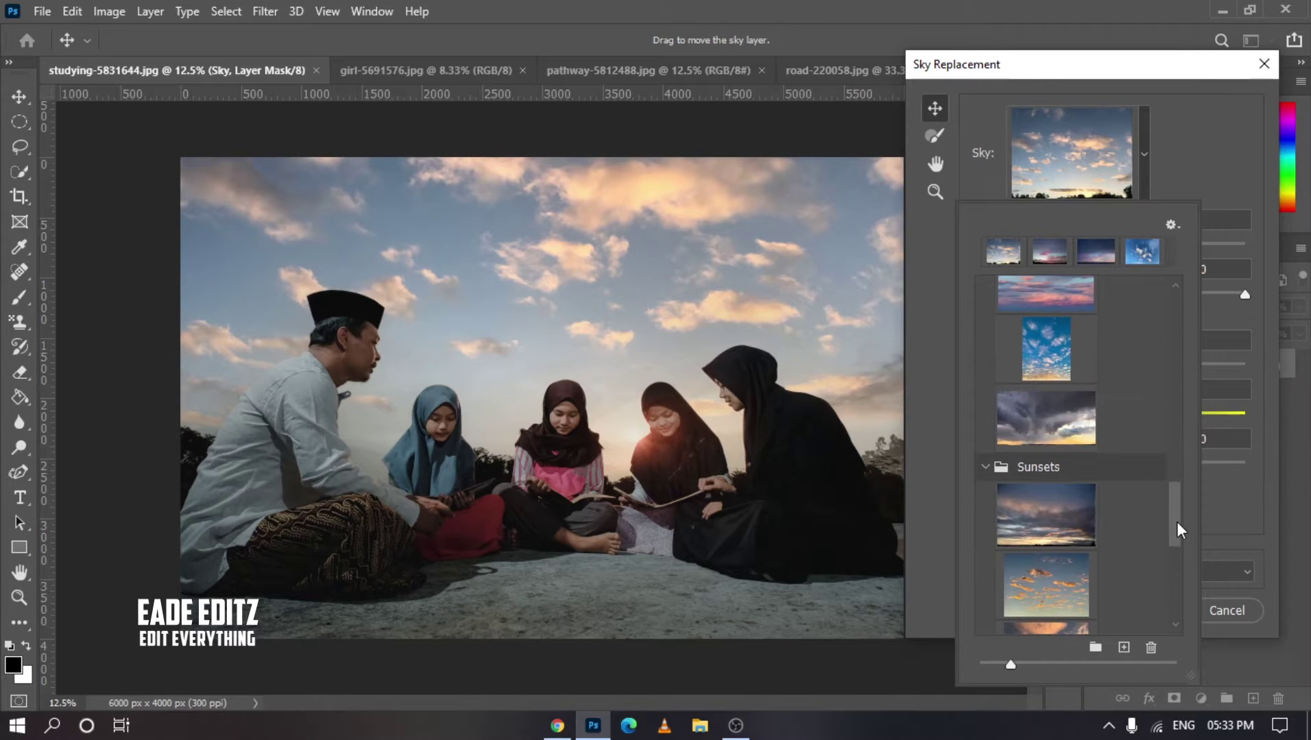
left_click_drag(1176, 521, 1173, 360)
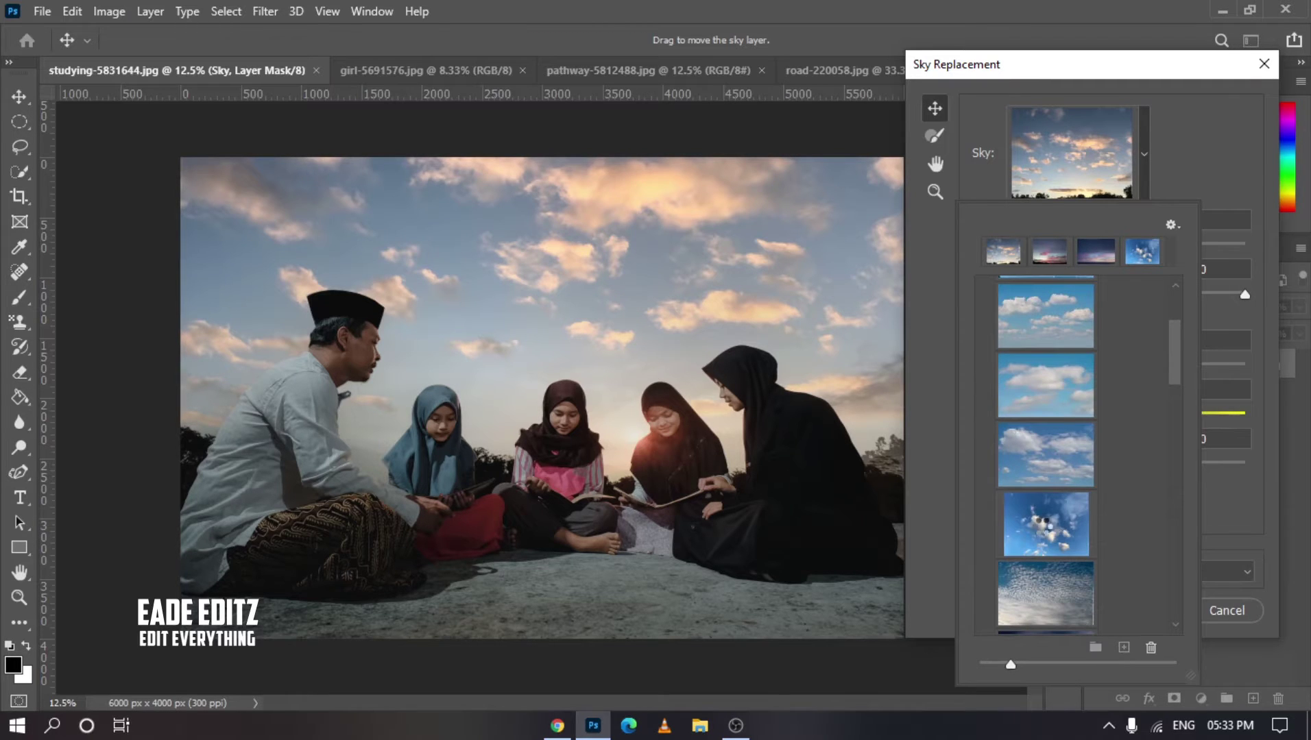
left_click(1042, 530)
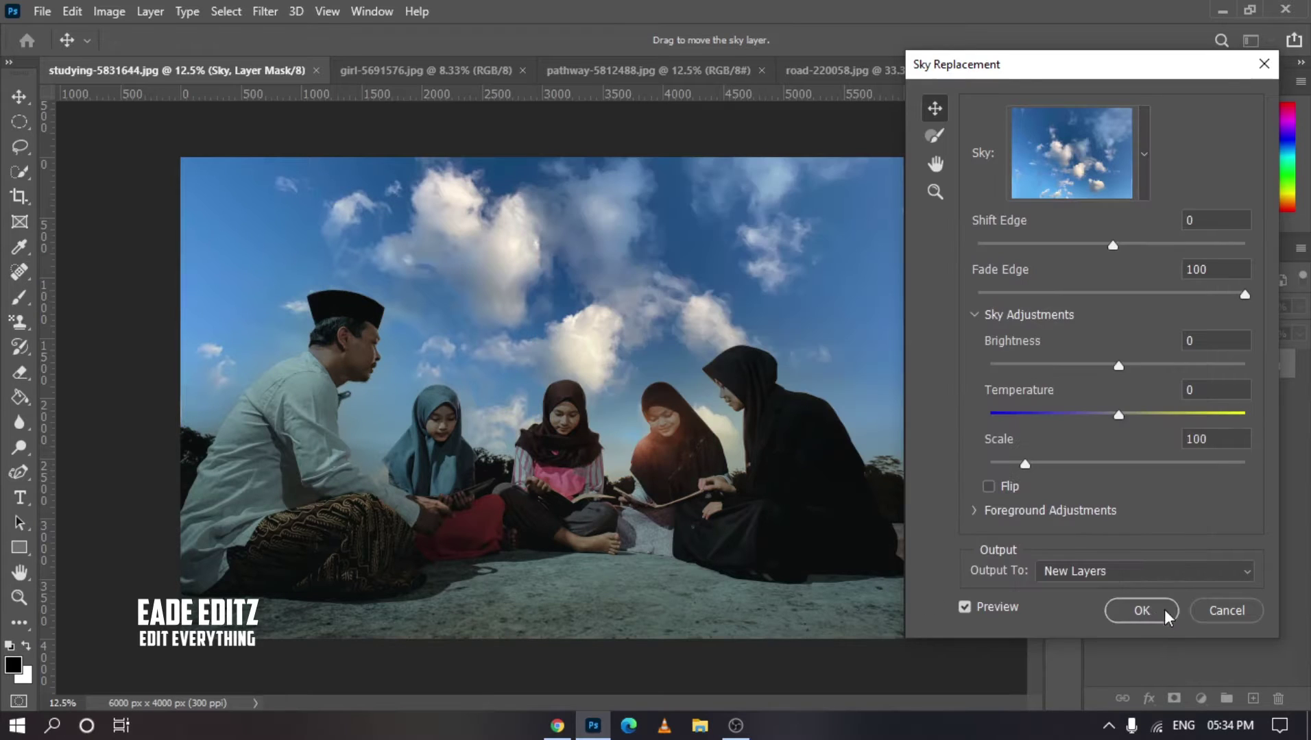
- Apply the blue cloudy sky, toggling the Sky layer to compare with the original grey sky
left_click(1146, 612)
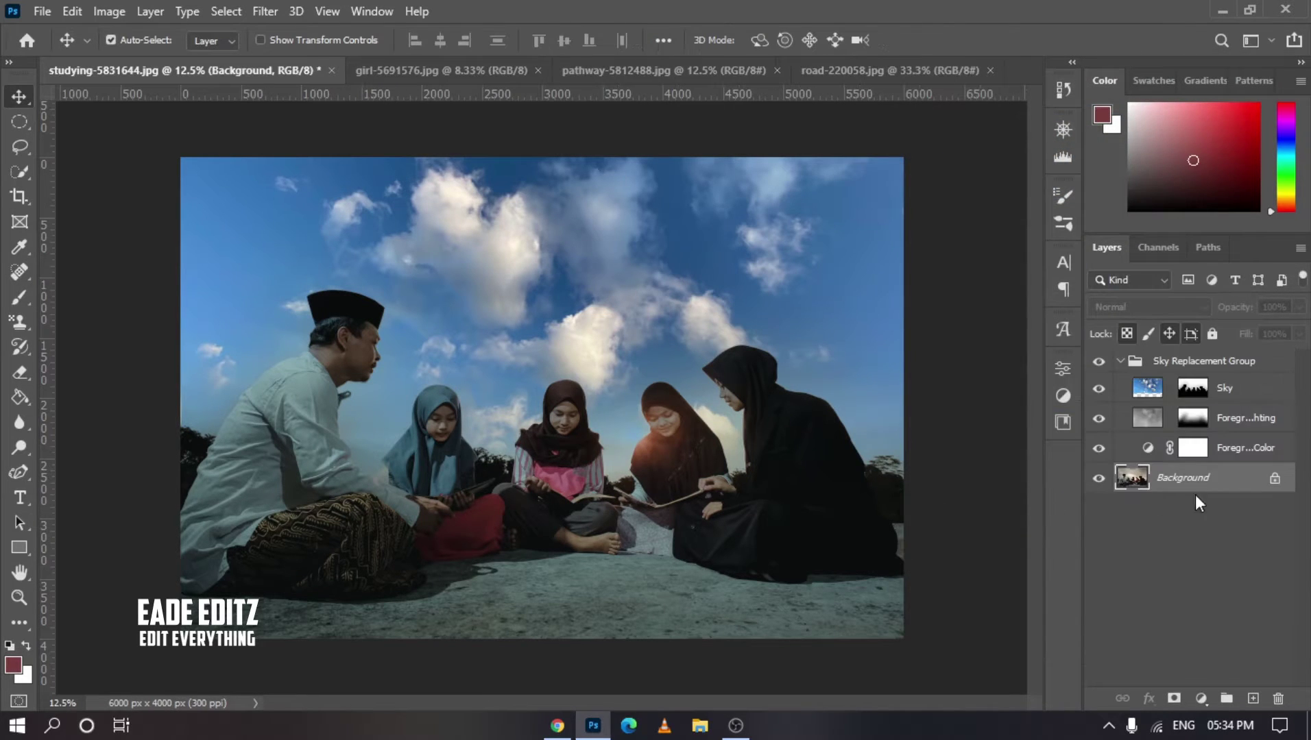
left_click(1099, 388)
left_click(1098, 388)
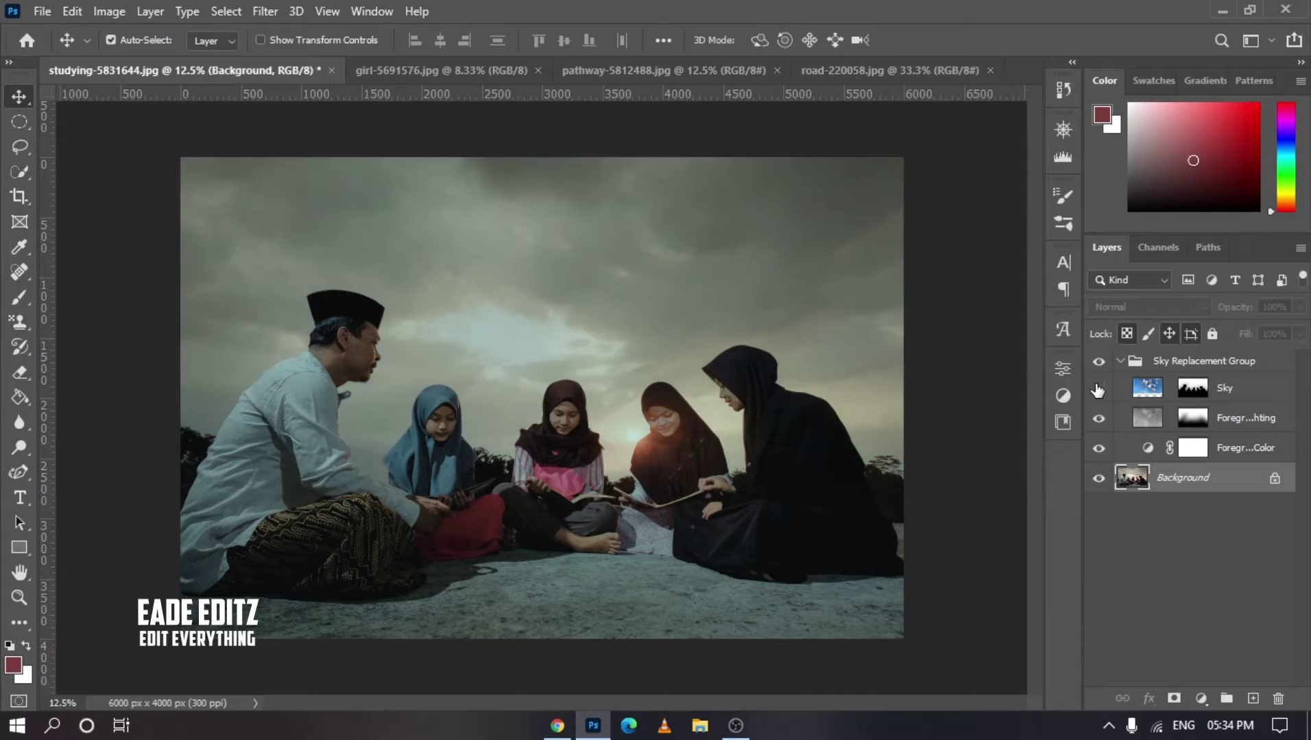
left_click(1098, 388)
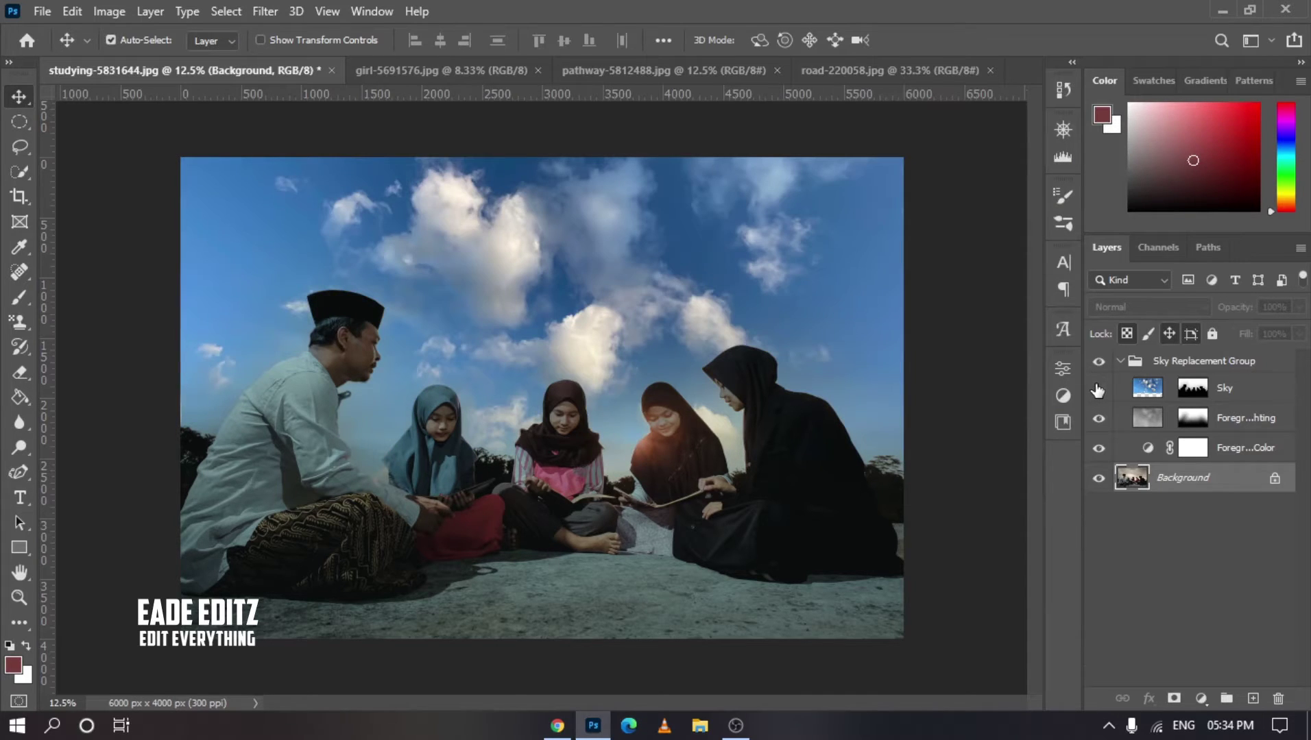
left_click(1098, 388)
left_click(1098, 388)
- Open Sky Replacement on the girl-5691576.jpg portrait
left_click(438, 73)
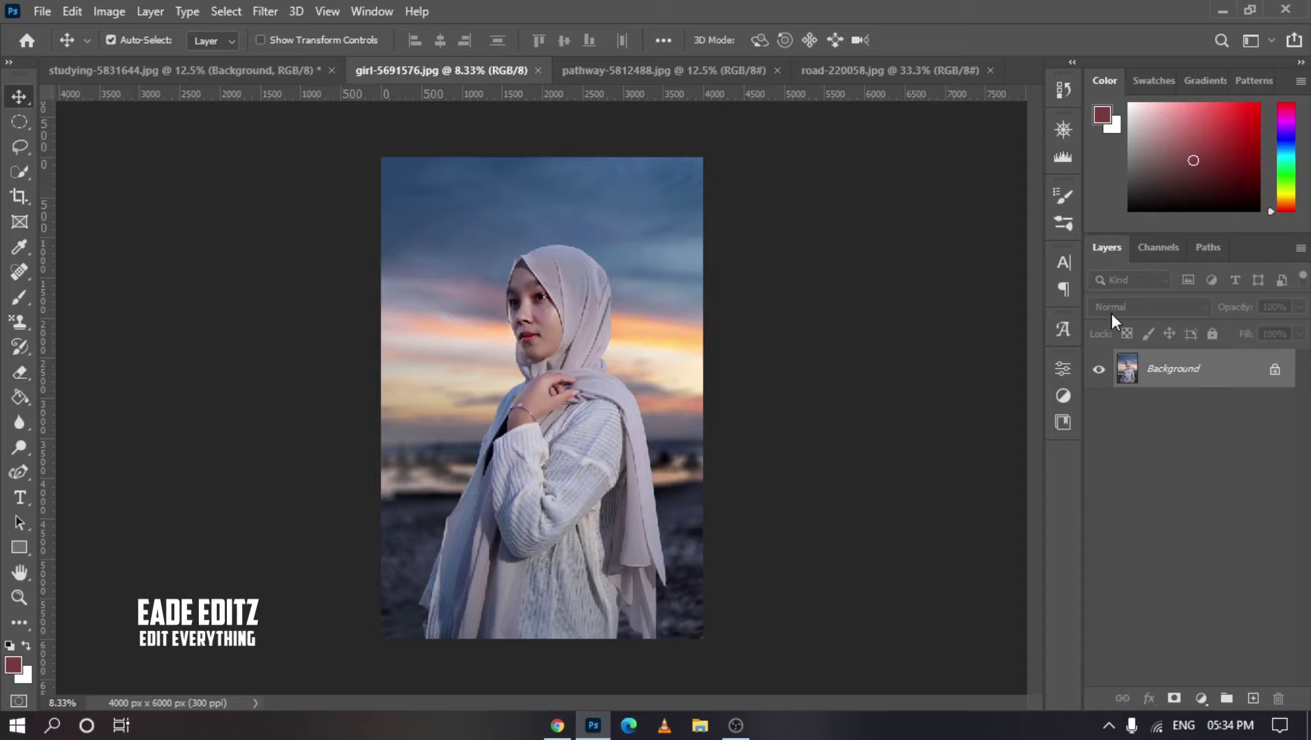
left_click(78, 11)
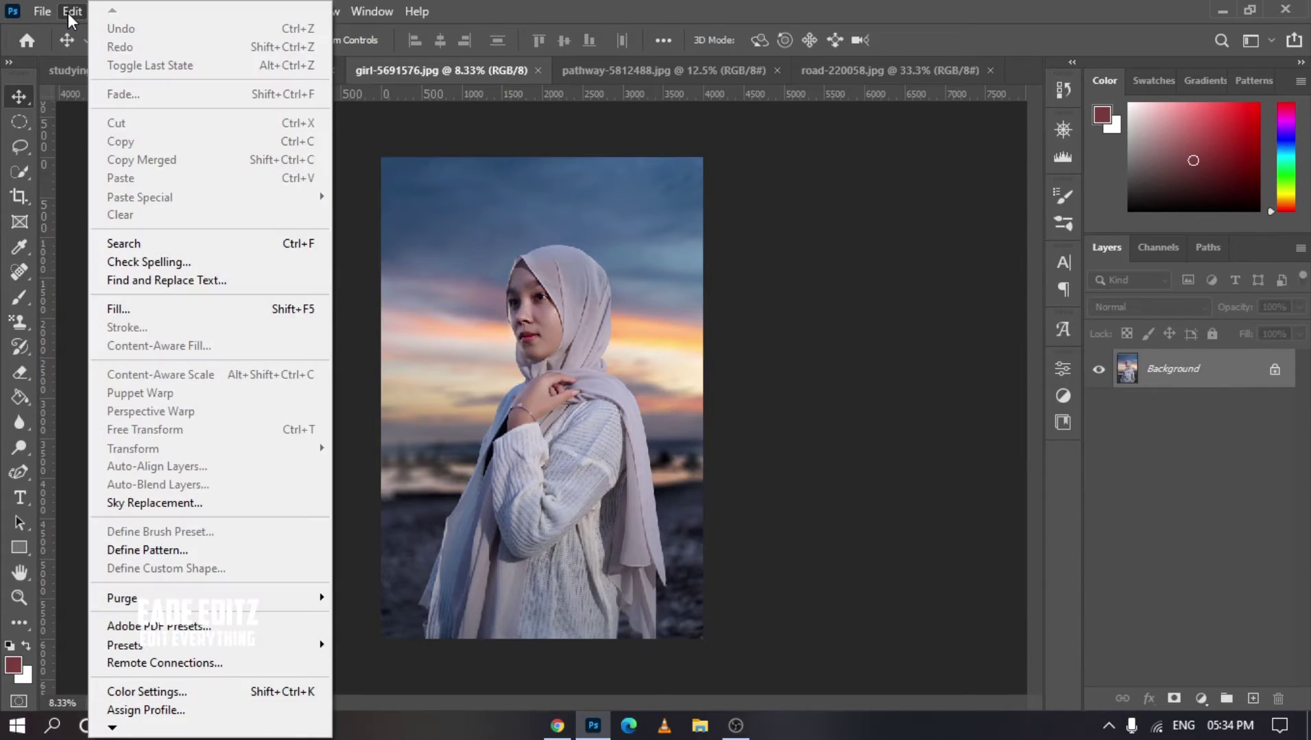
left_click(137, 504)
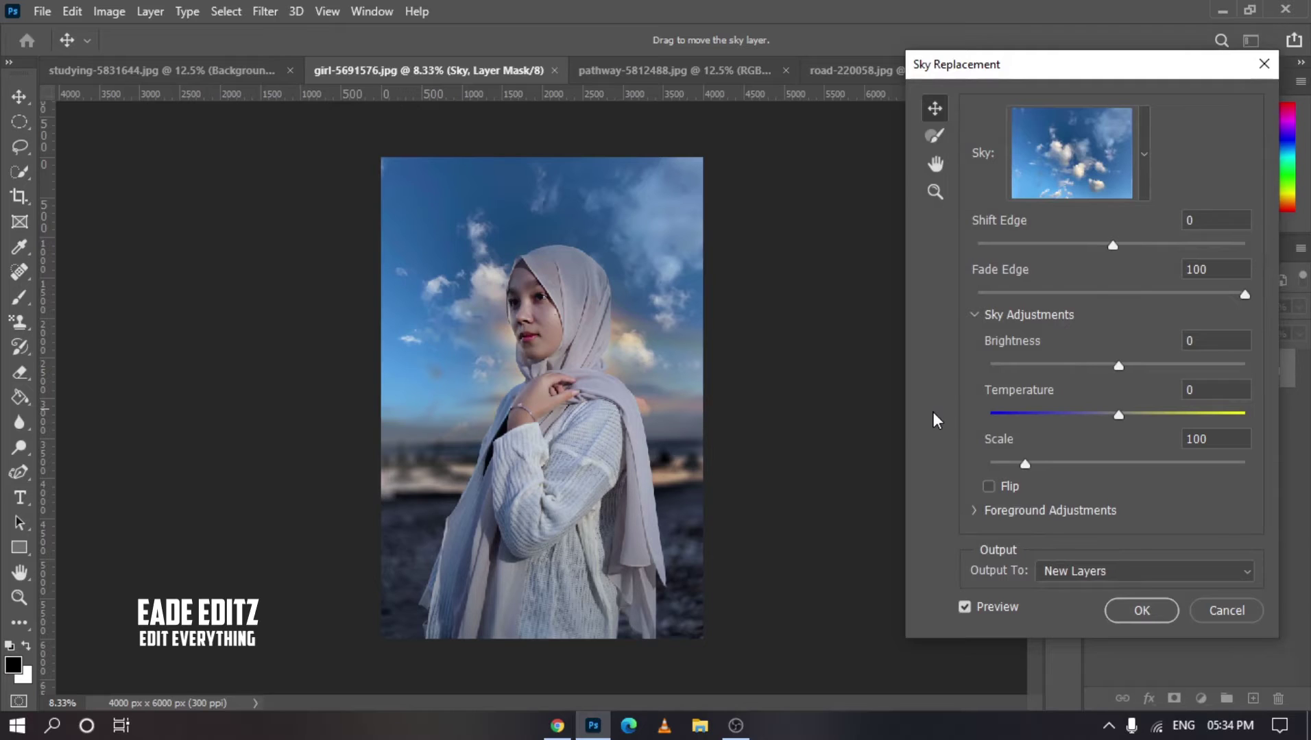
- Pick the dusky purple-pink sunset preset as the portrait's sky
left_click(1143, 154)
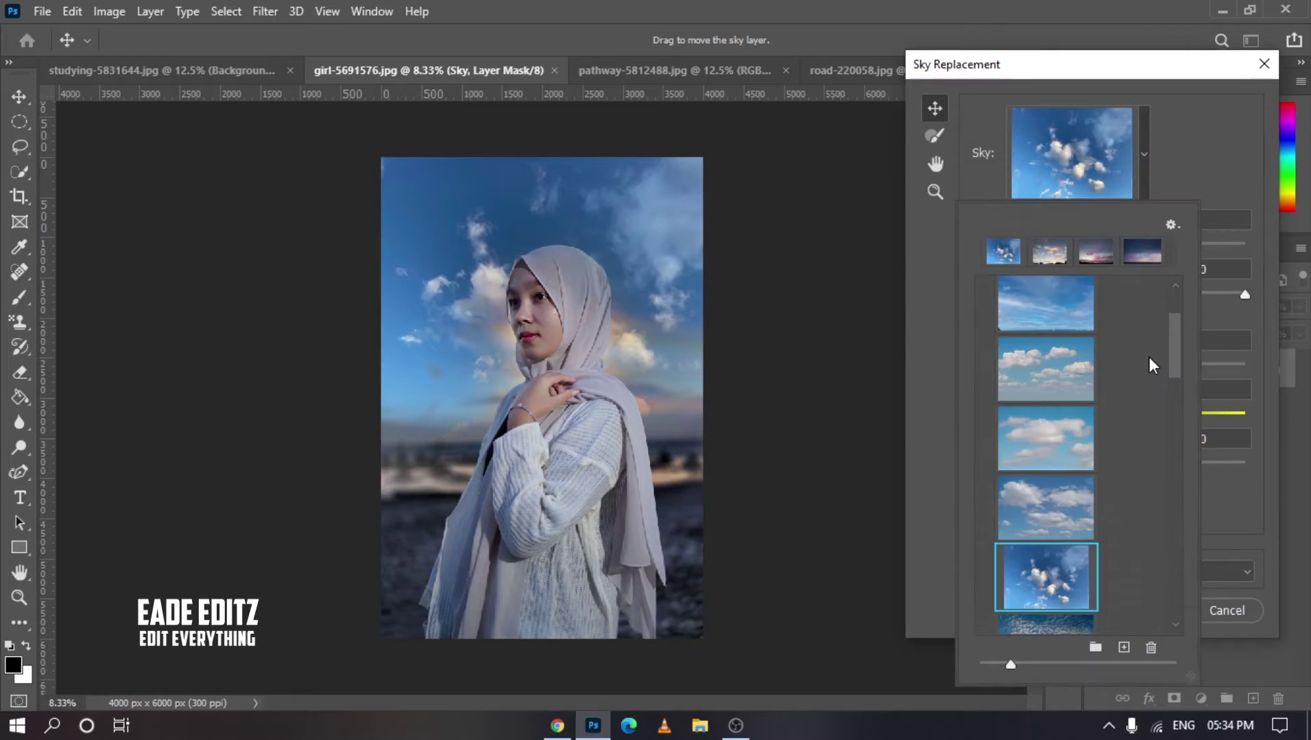
scroll(1174, 365, "down", 1)
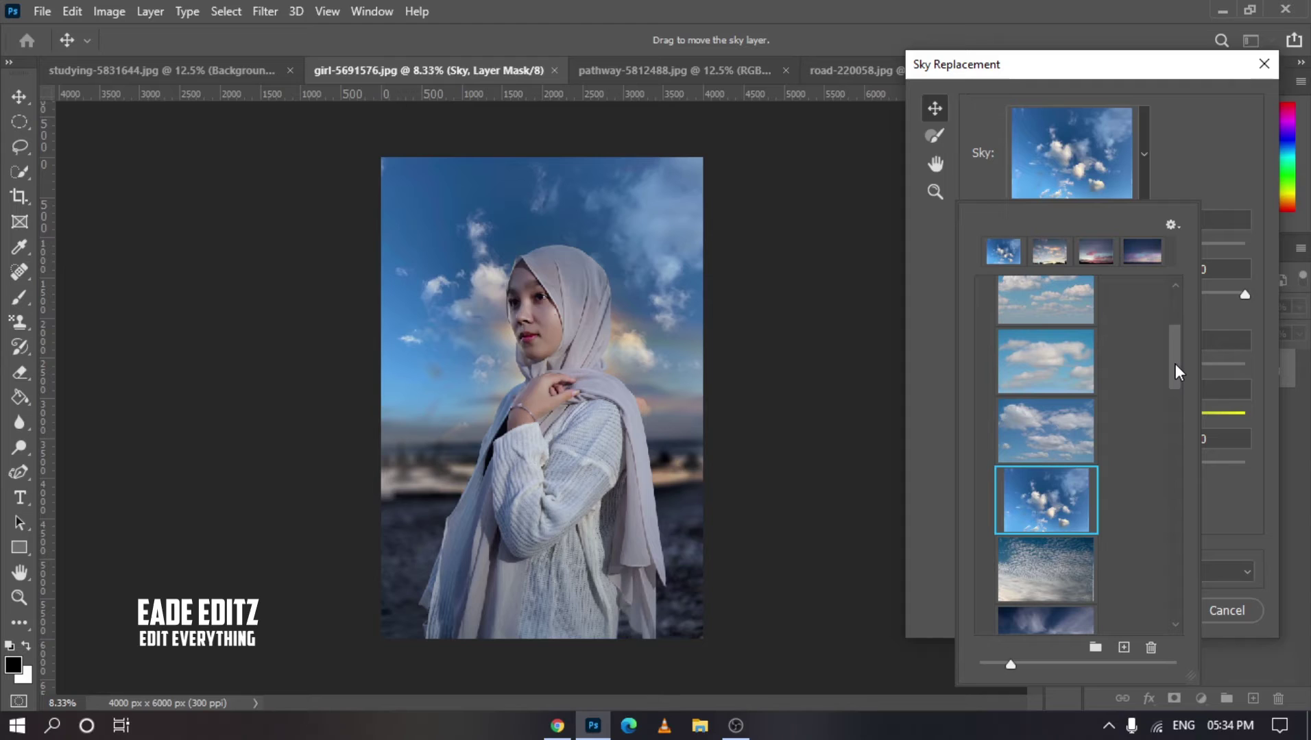
scroll(1174, 370, "down", 5)
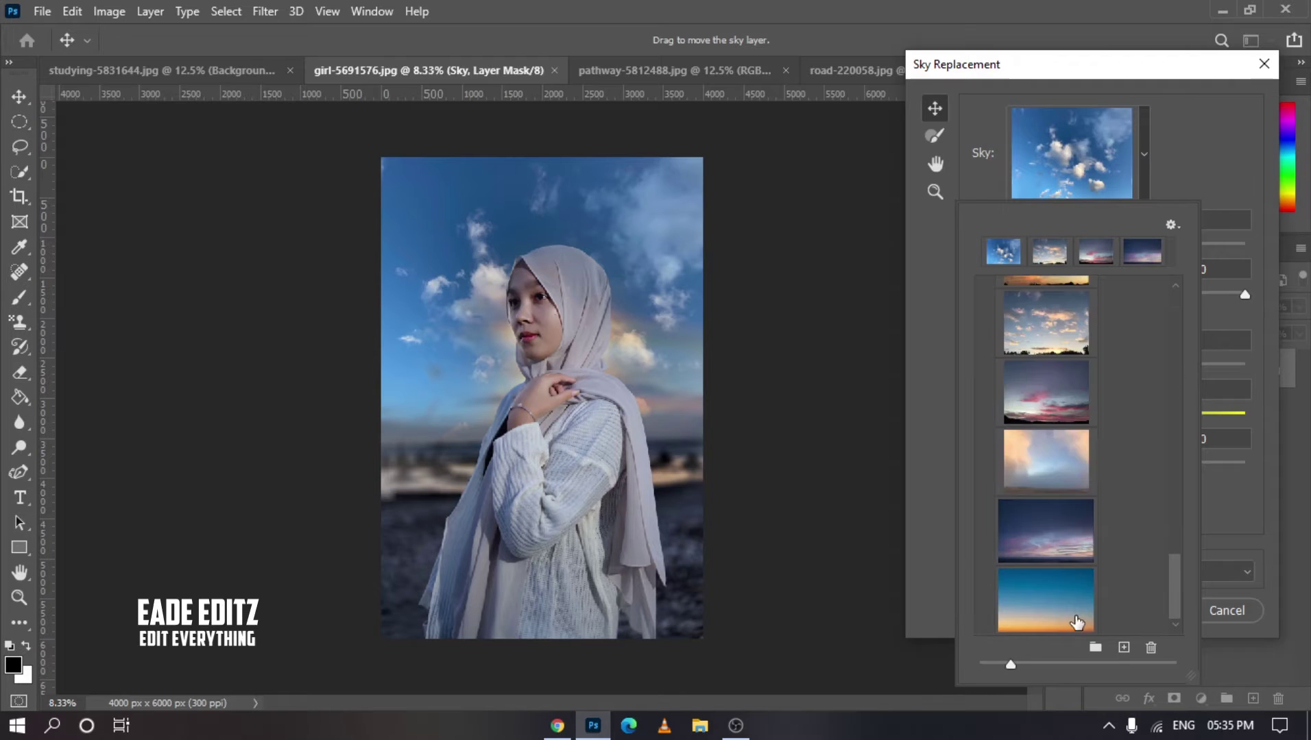
left_click(1054, 543)
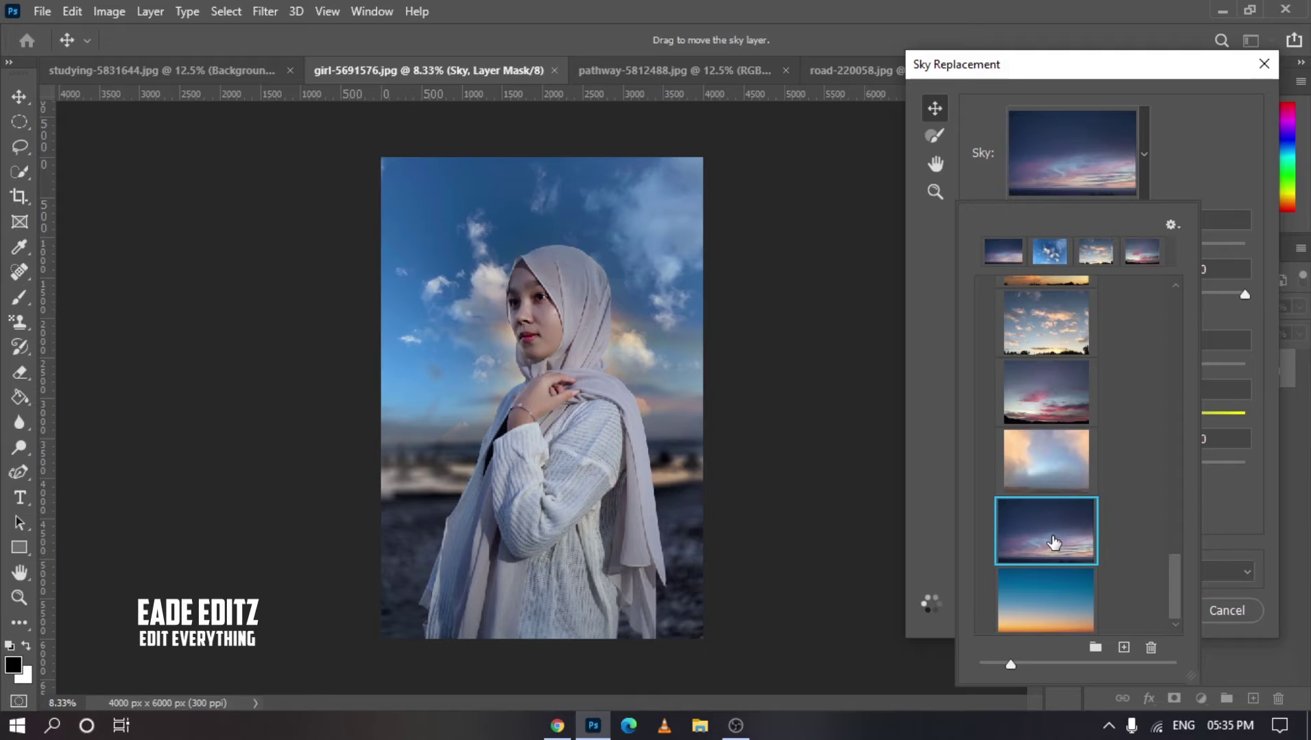
left_click(1206, 134)
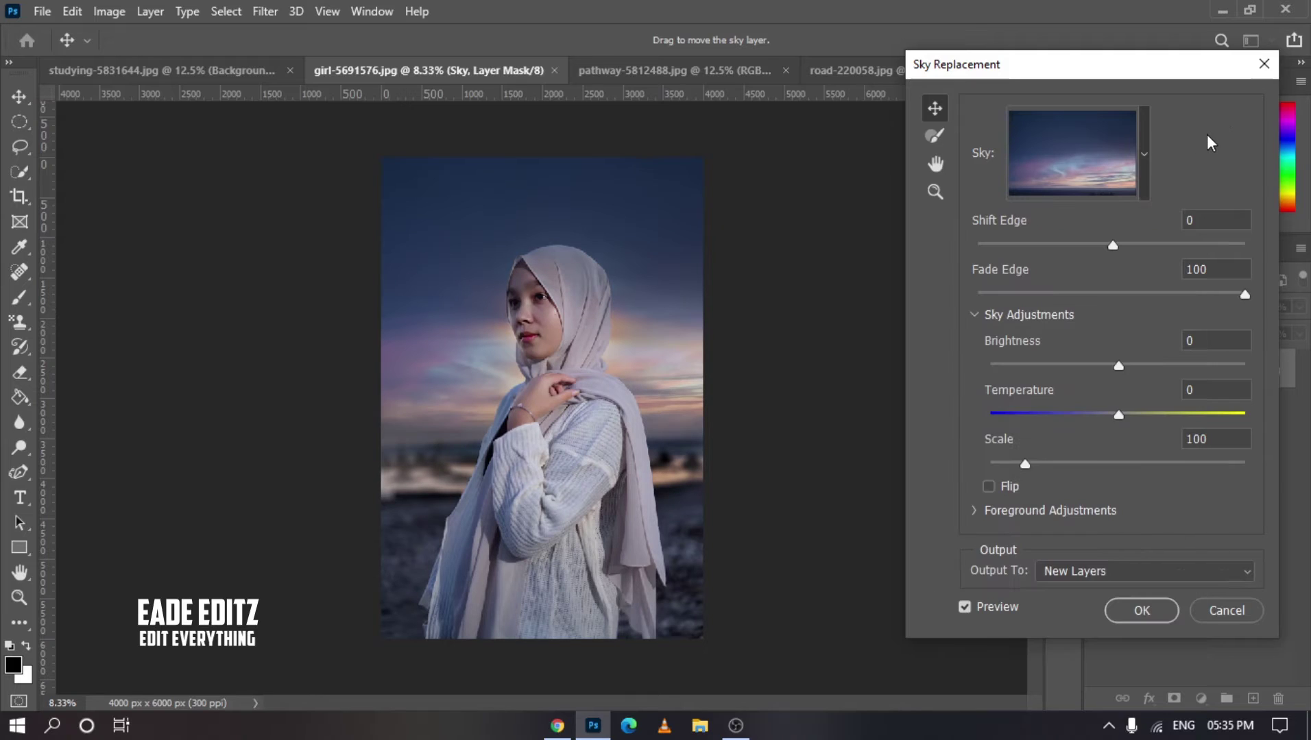
left_click(1141, 610)
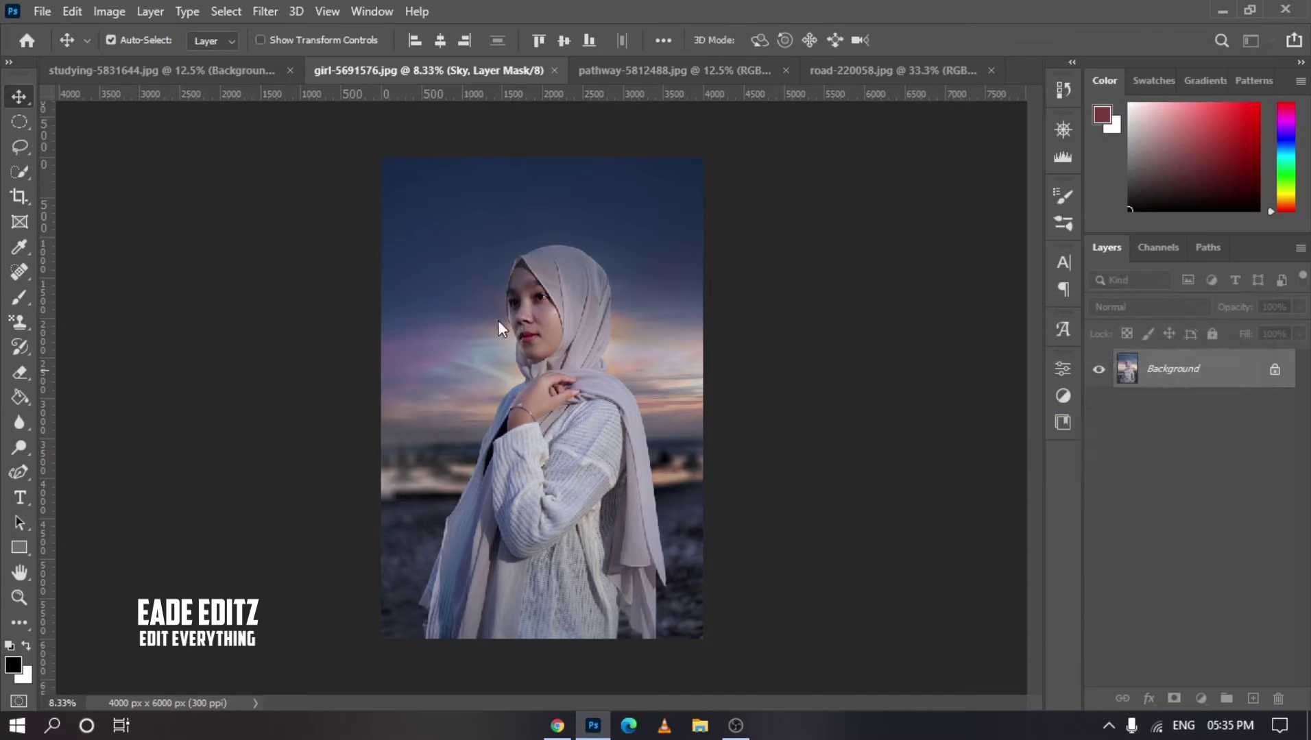
key("ctrl+plus")
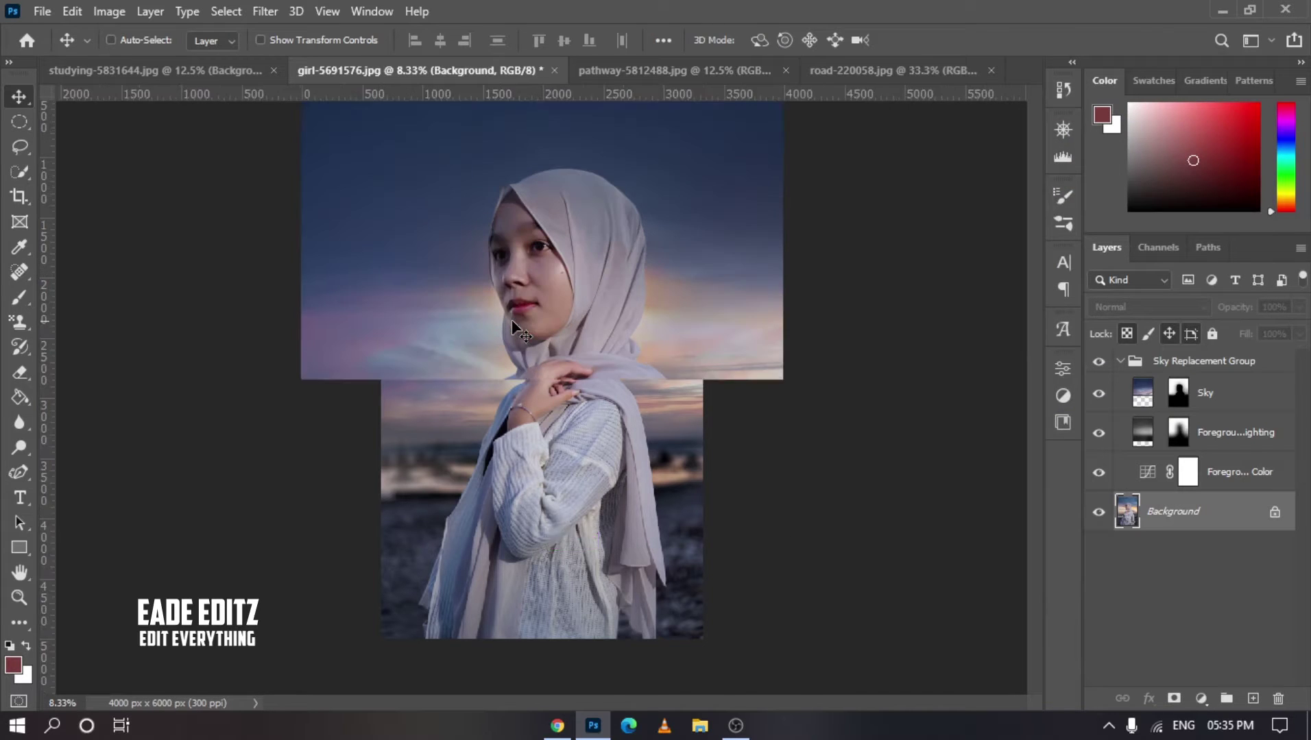
key("ctrl+plus")
key("ctrl+plus")
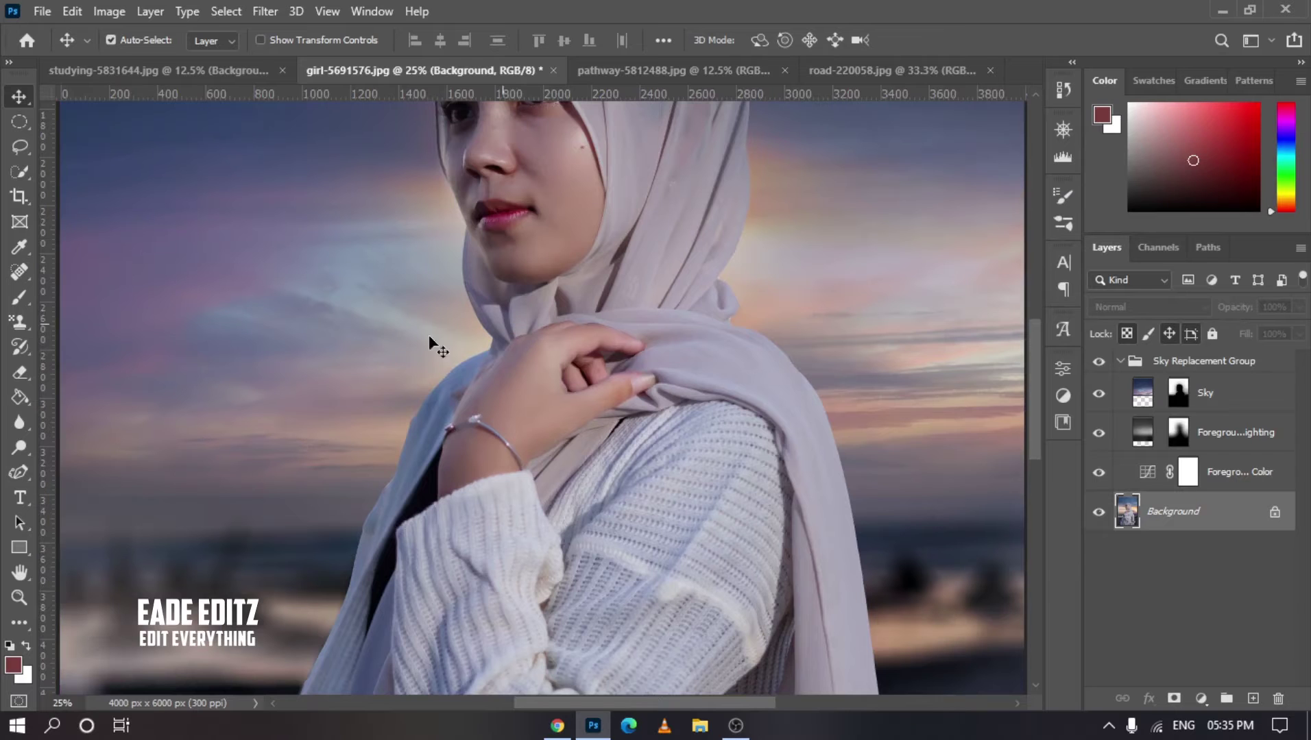
scroll(511, 319, "up", 4)
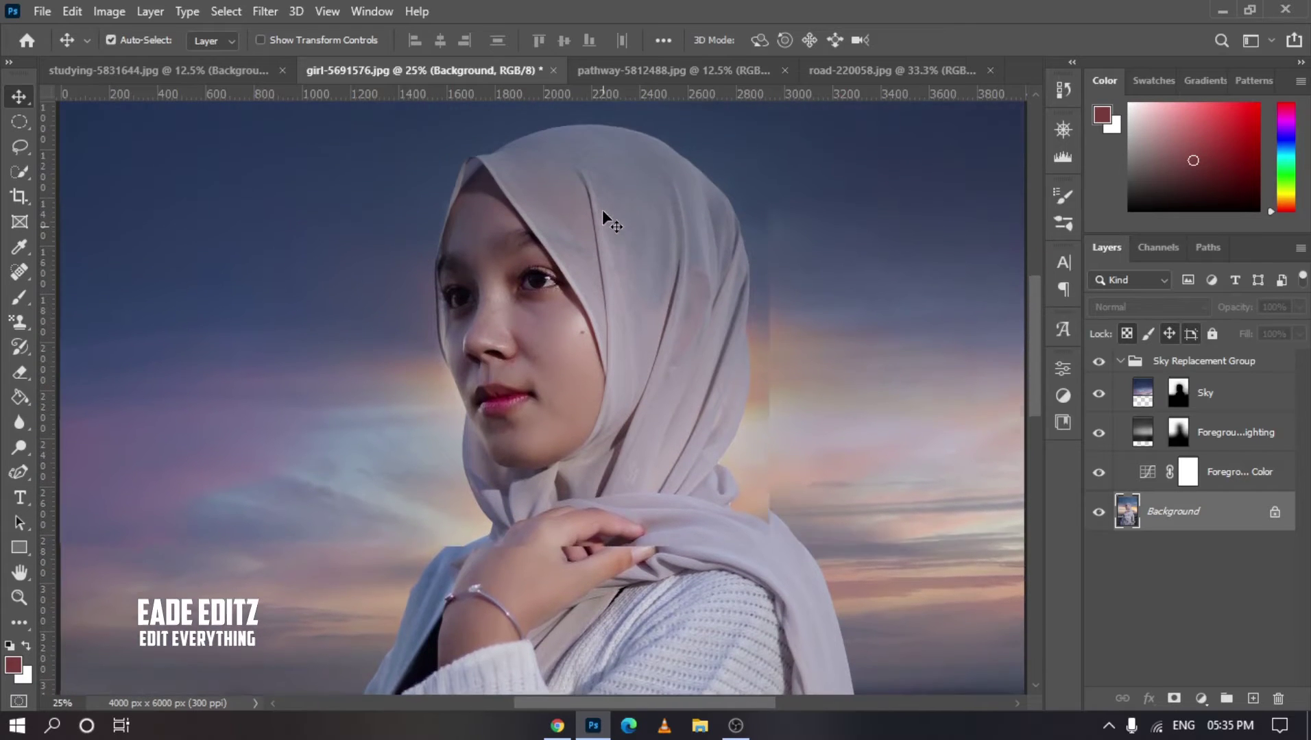
scroll(602, 209, "up", 1)
scroll(564, 571, "down", 3)
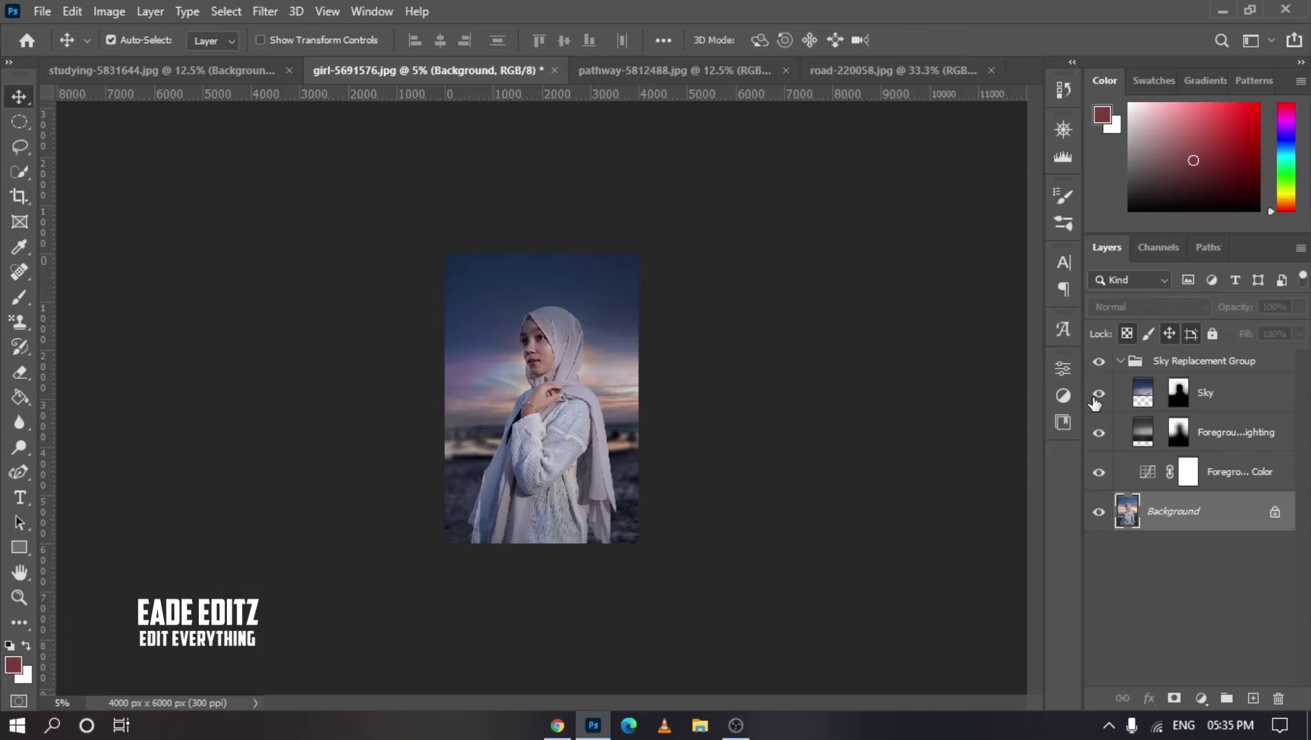
key("ctrl+minus")
key("ctrl+minus")
key("ctrl+minus")
left_click(1099, 396)
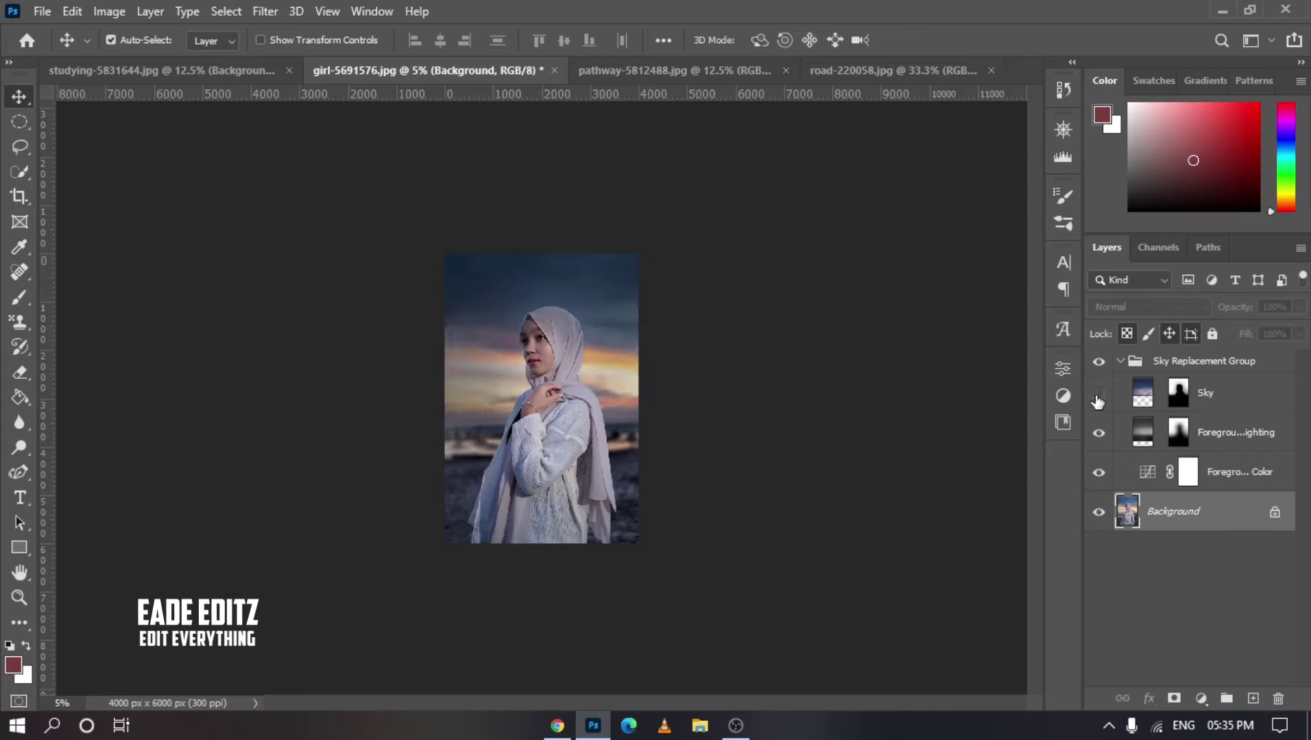
left_click(1098, 396)
left_click(1098, 397)
- Open Sky Replacement on the pathway-5812488.jpg photo
left_click(684, 69)
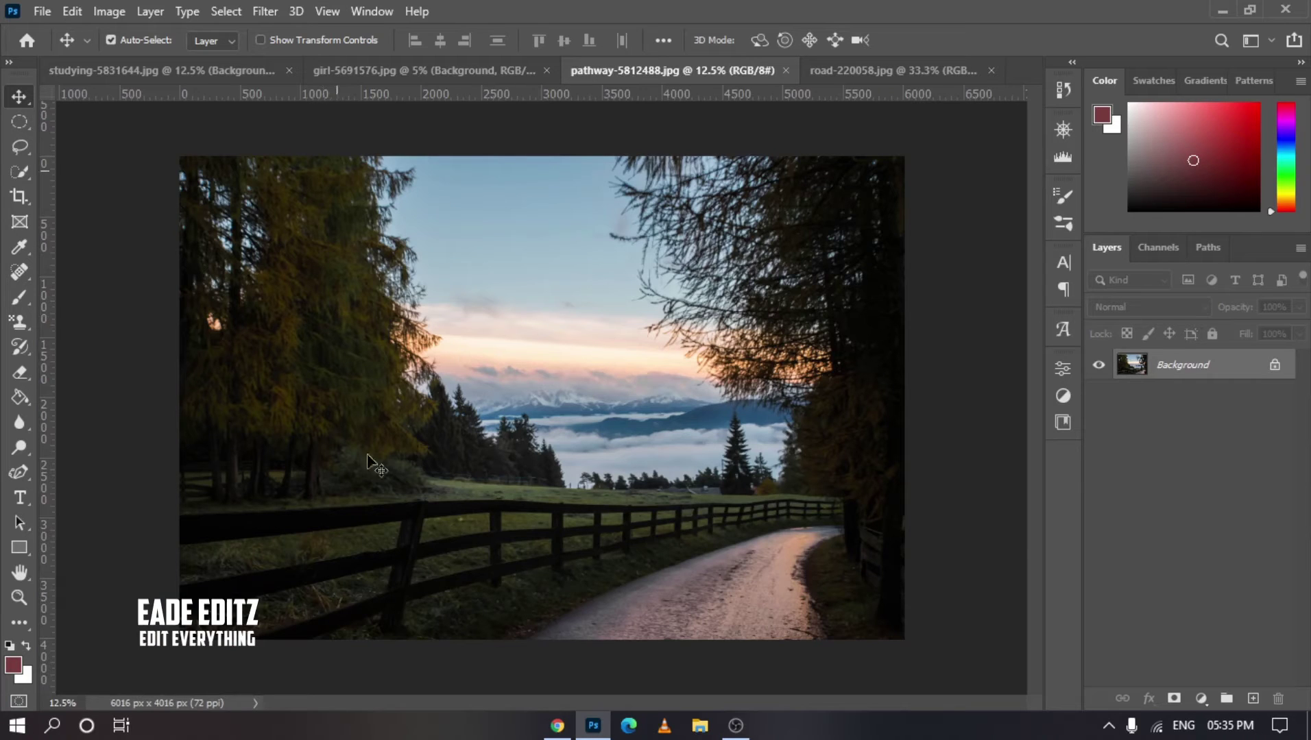
left_click(75, 11)
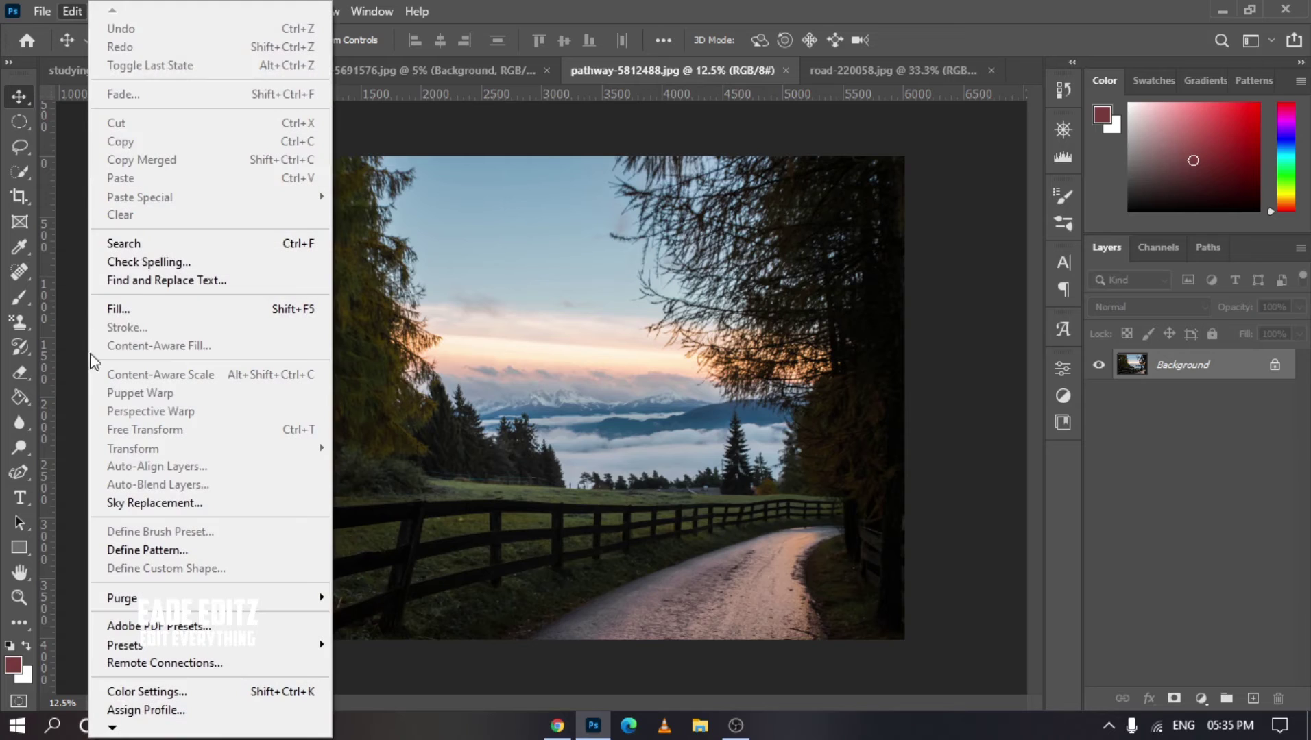
left_click(152, 505)
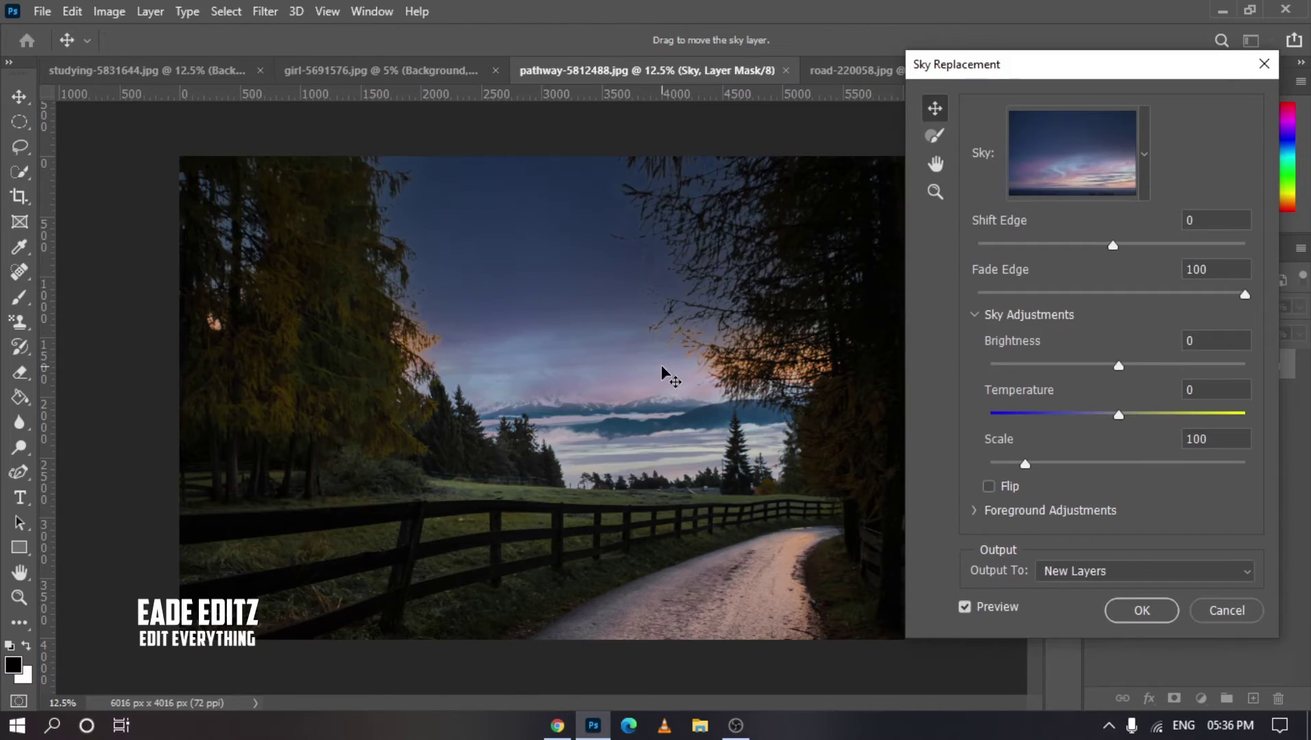
- Choose the orange-pink sunset sky from the Spectacular preset folder
left_click(1071, 154)
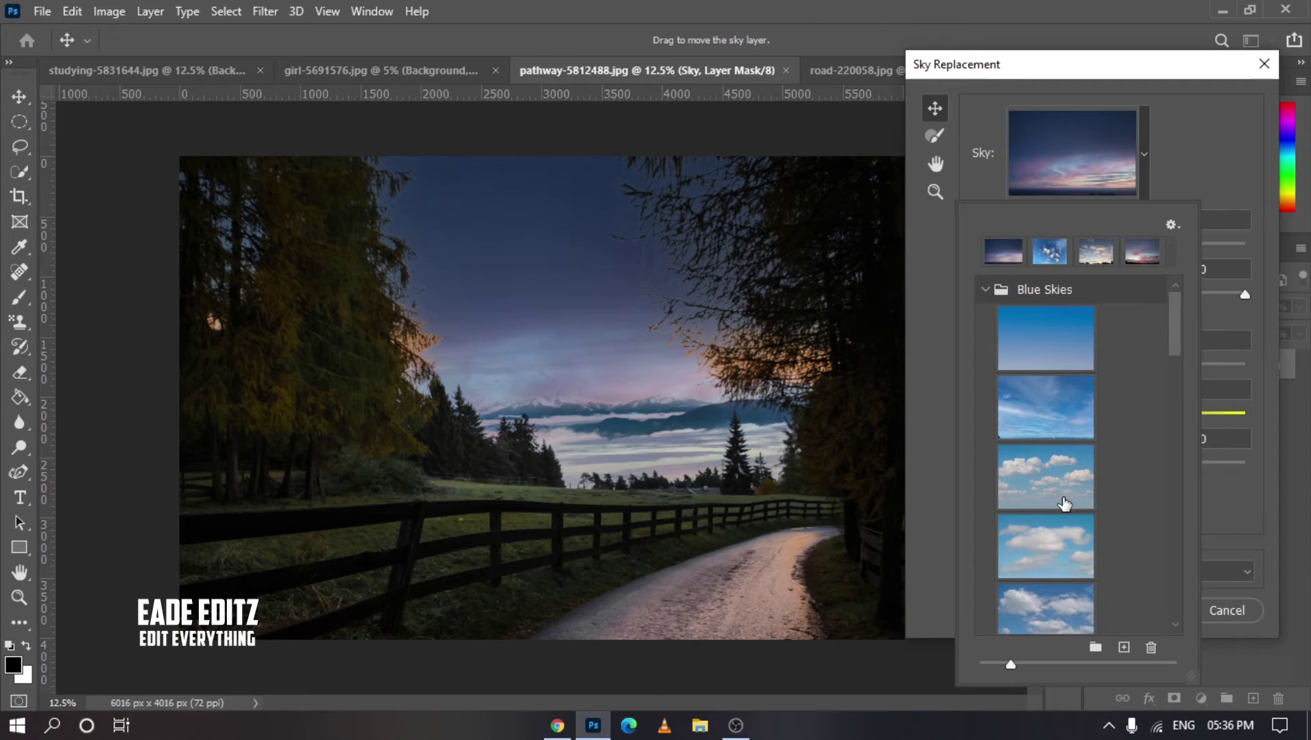
scroll(1064, 504, "down", 2)
scroll(1063, 504, "down", 2)
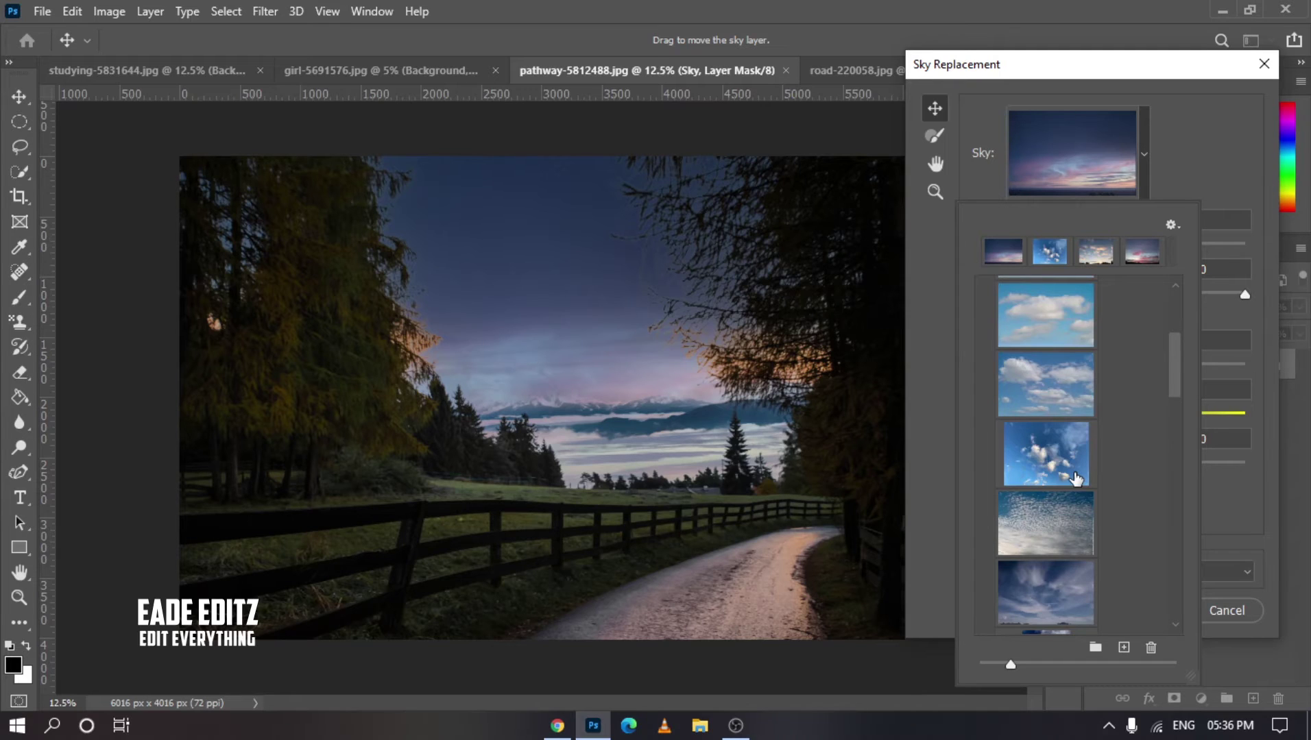
scroll(1075, 478, "down", 3)
scroll(1076, 457, "down", 1)
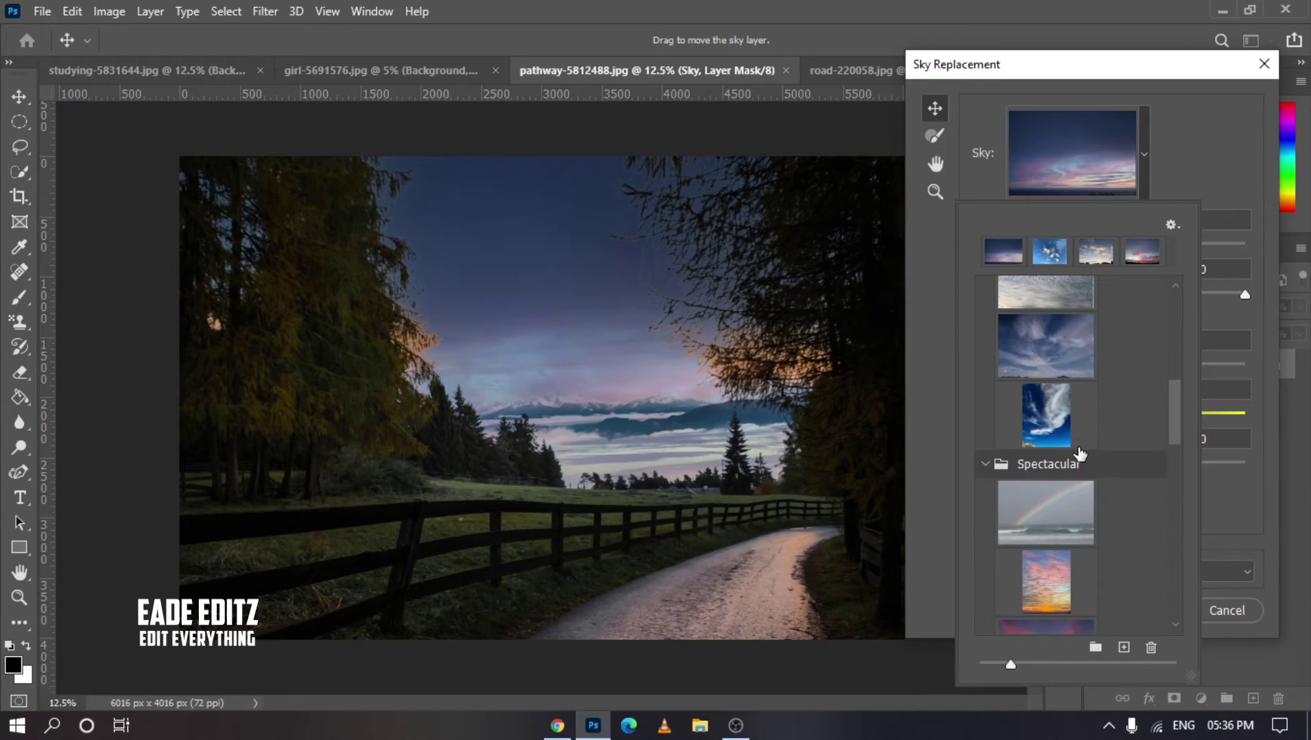
scroll(1079, 455, "down", 2)
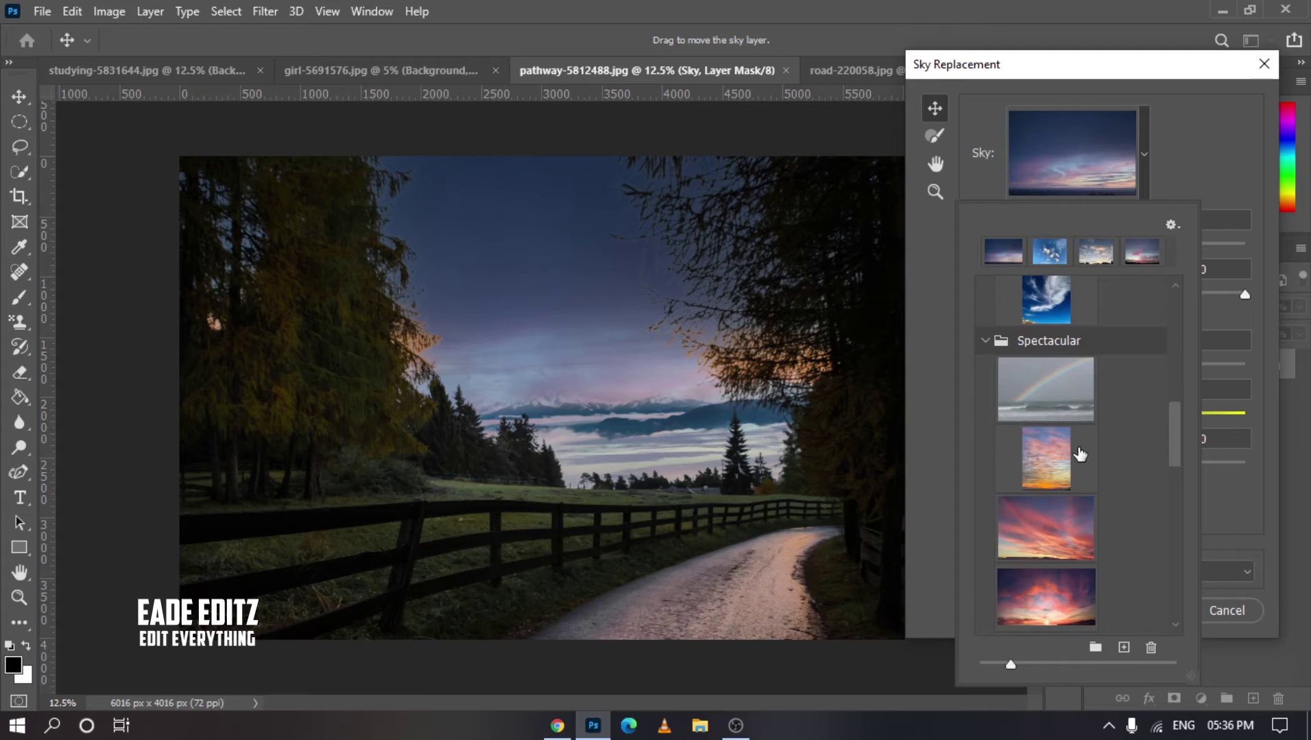
scroll(1080, 454, "down", 2)
left_click(1045, 335)
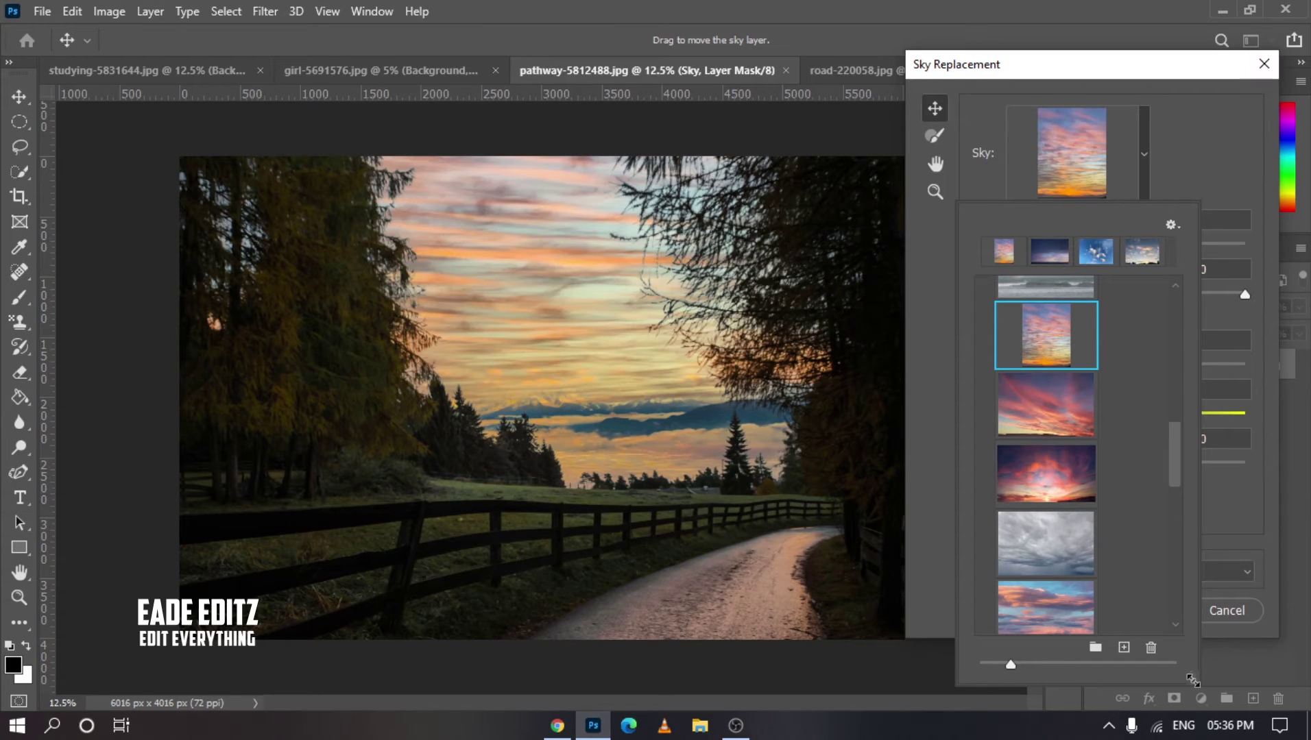
- Set the pathway sky's Shift Edge to -47 and Brightness to 64
left_click(1211, 156)
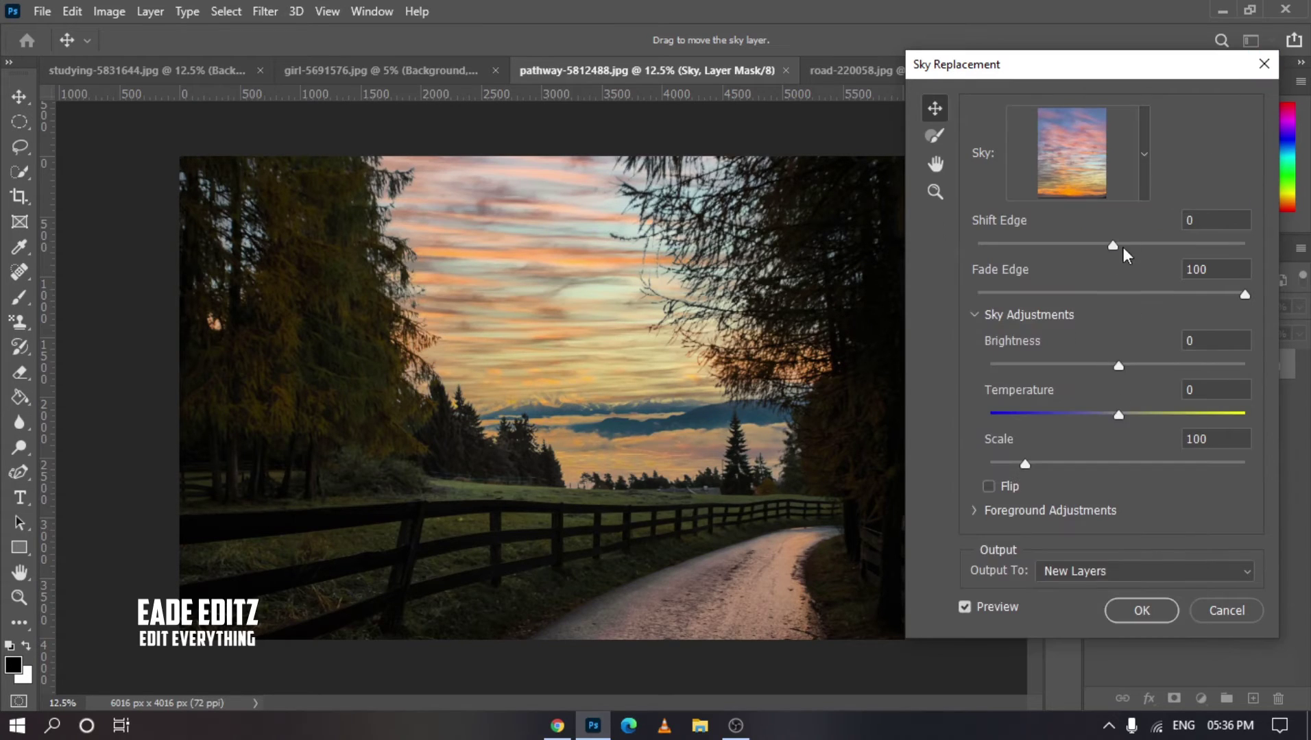
left_click_drag(1112, 245, 1168, 244)
mouse_move(1059, 246)
left_mouse_down()
mouse_move(997, 251)
mouse_move(1199, 247)
left_mouse_up()
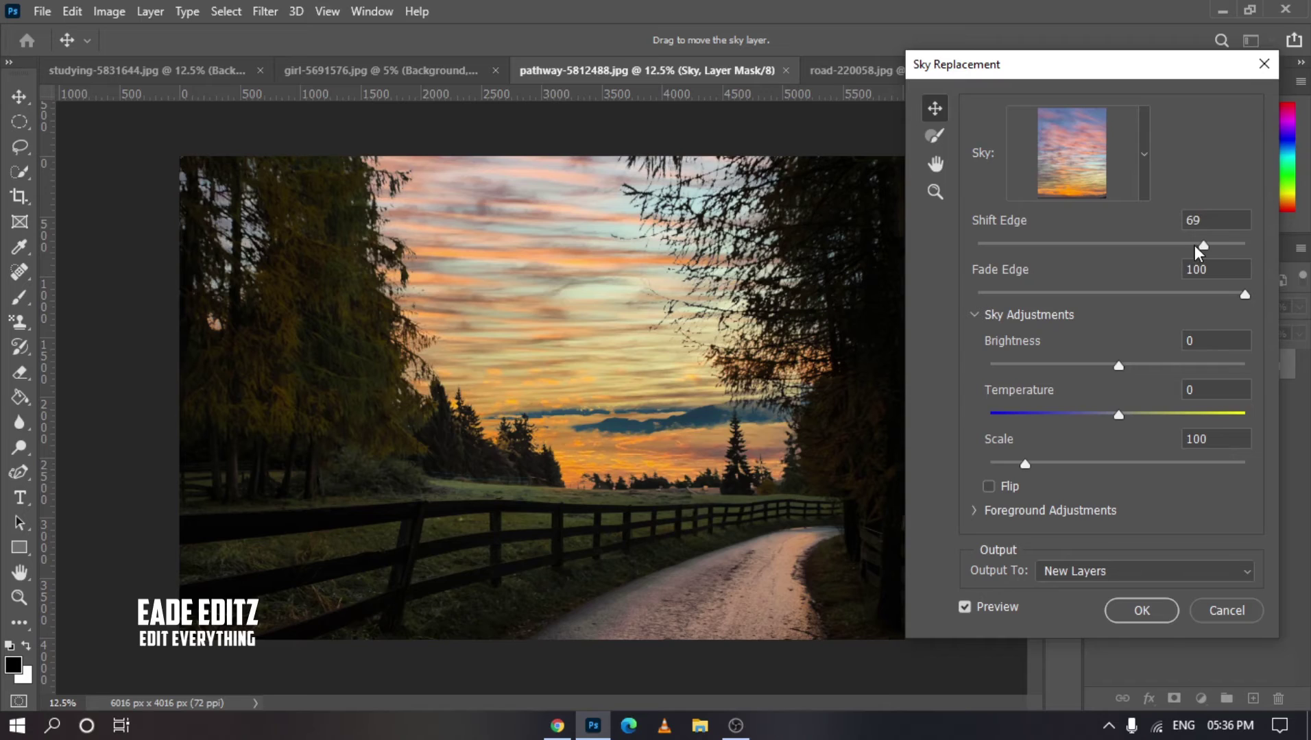
mouse_move(1202, 244)
left_mouse_down()
mouse_move(983, 265)
mouse_move(1047, 245)
left_mouse_up()
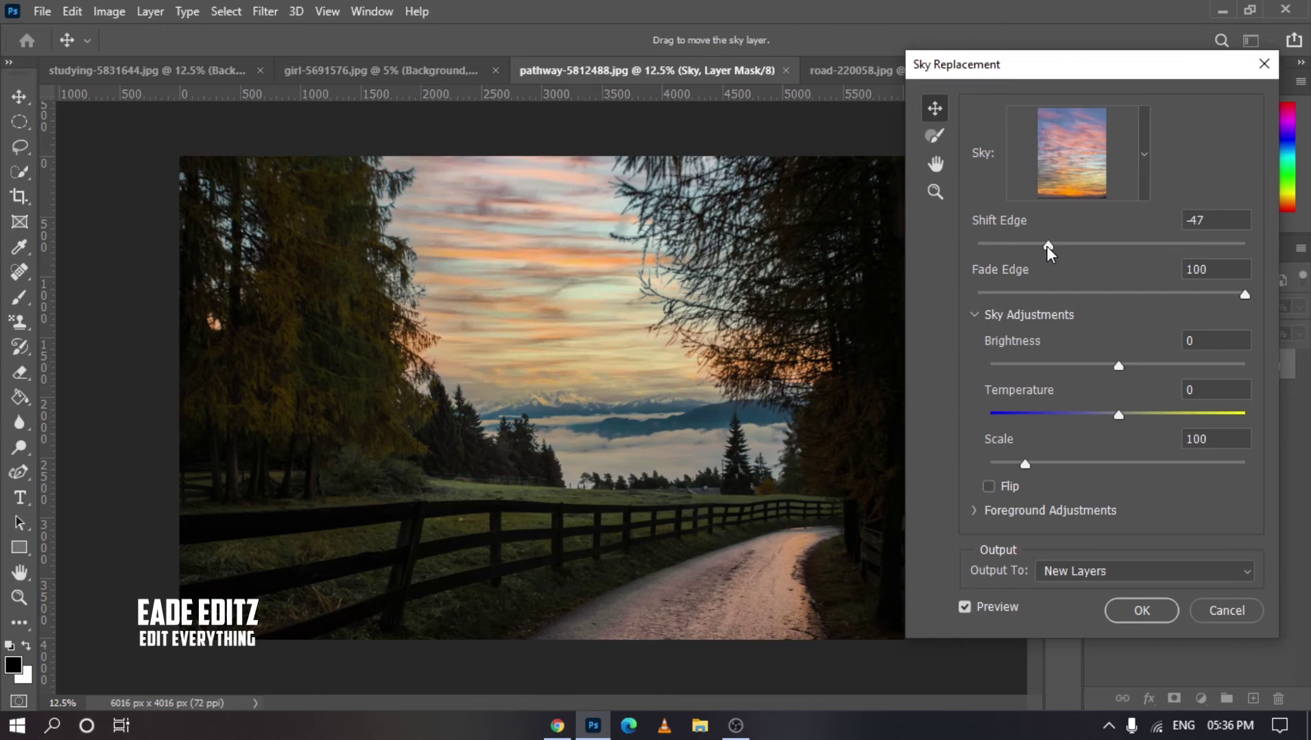
left_click_drag(1118, 364, 1039, 366)
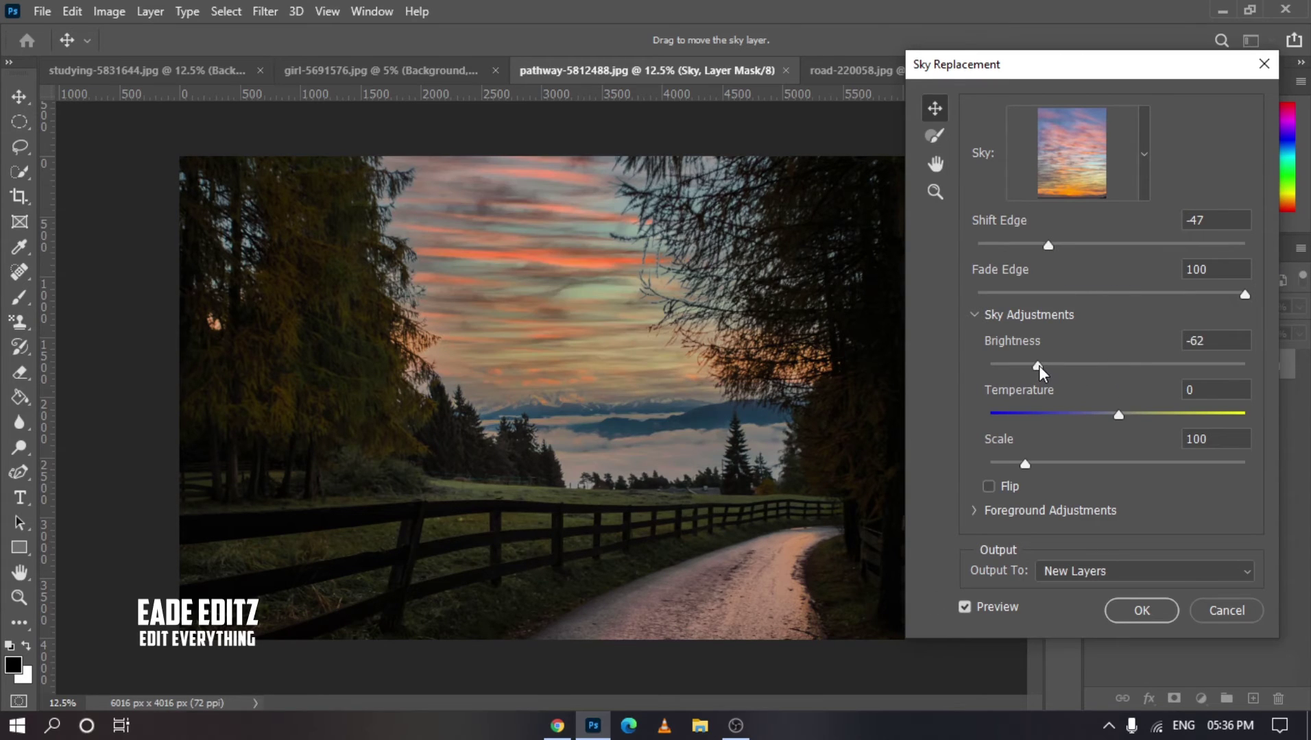
left_click_drag(1039, 366, 1198, 365)
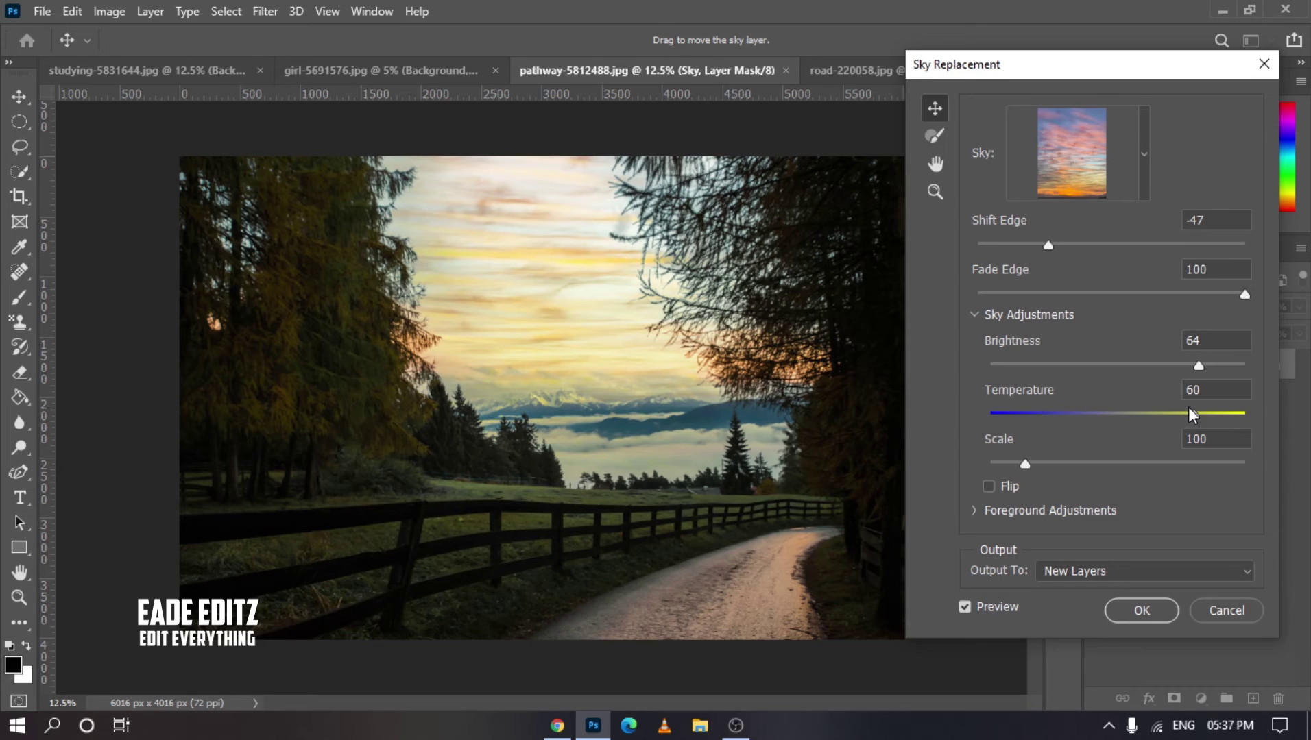
- Apply the warm sunset sky to the pathway photo, compare with the original, then go to road-220058.jpg
left_click(1141, 609)
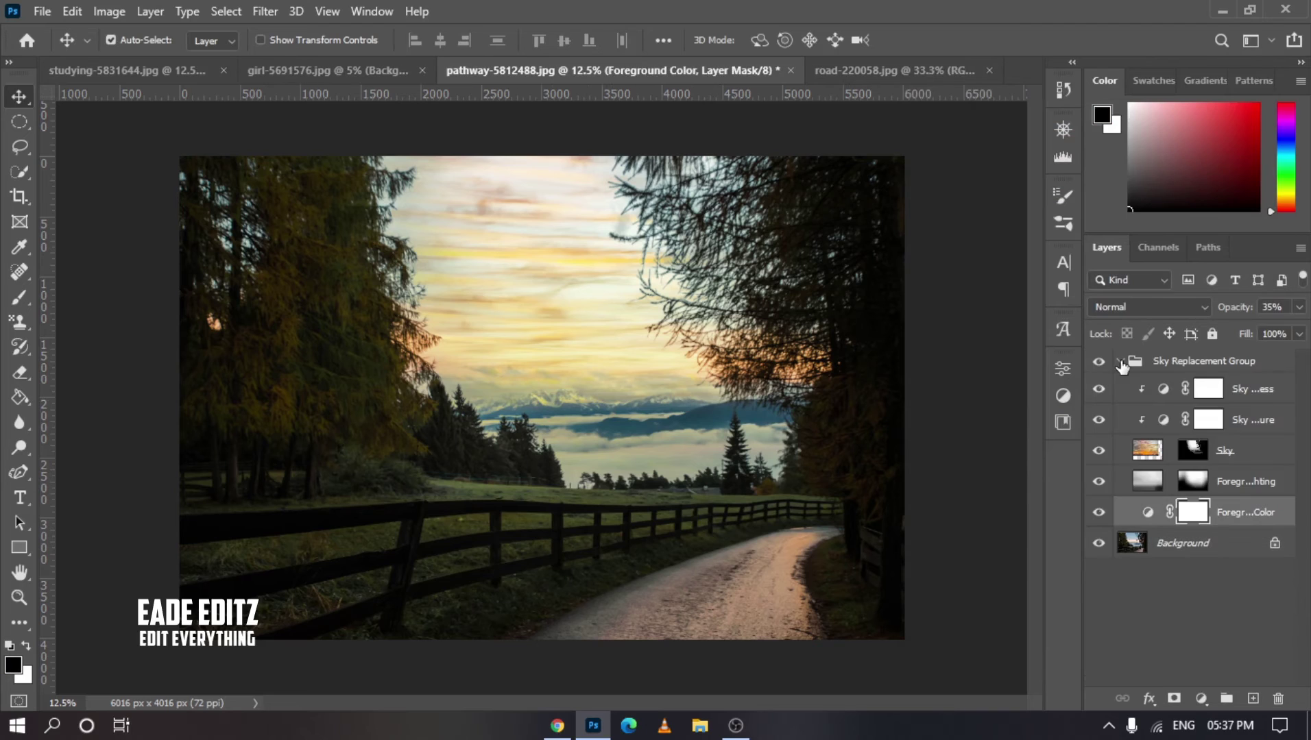
left_click(1099, 361)
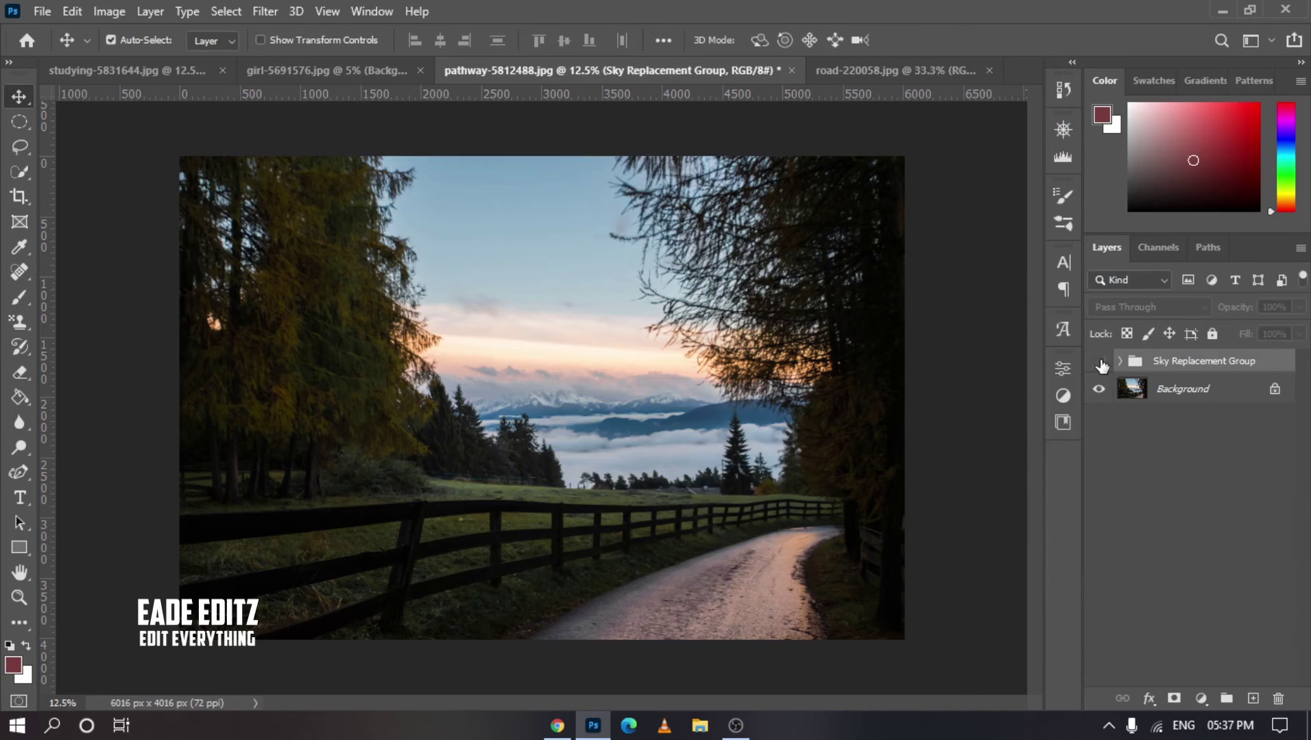
left_click(1099, 362)
left_click(1099, 362)
left_click(886, 76)
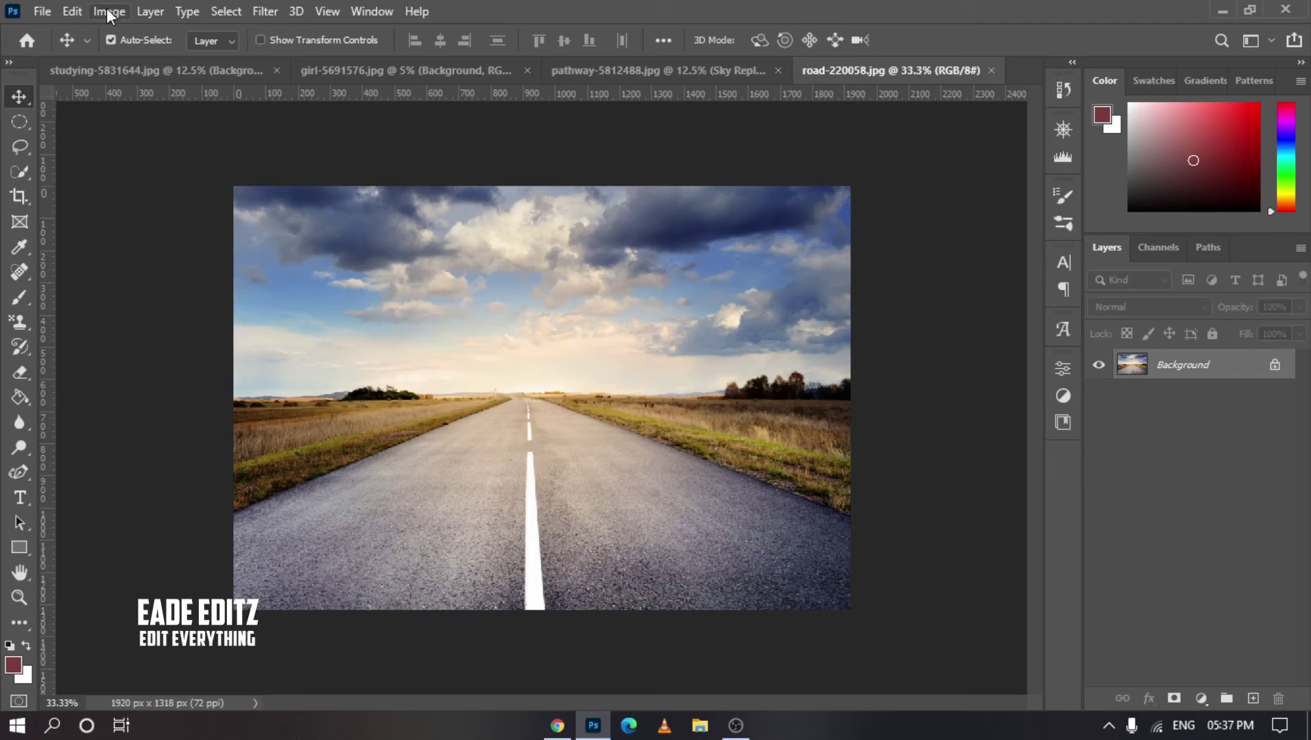
- Open Sky Replacement on road-220058.jpg and show its Sky preset list
left_click(72, 12)
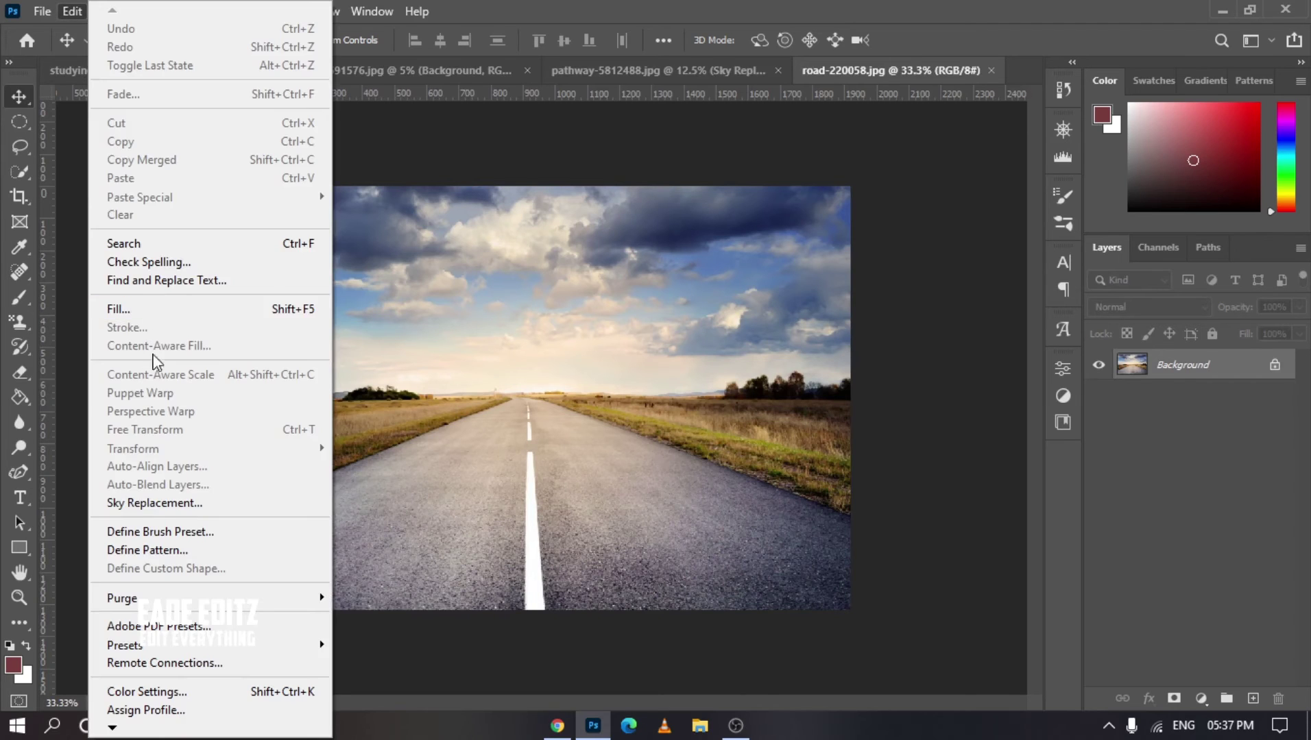
left_click(162, 503)
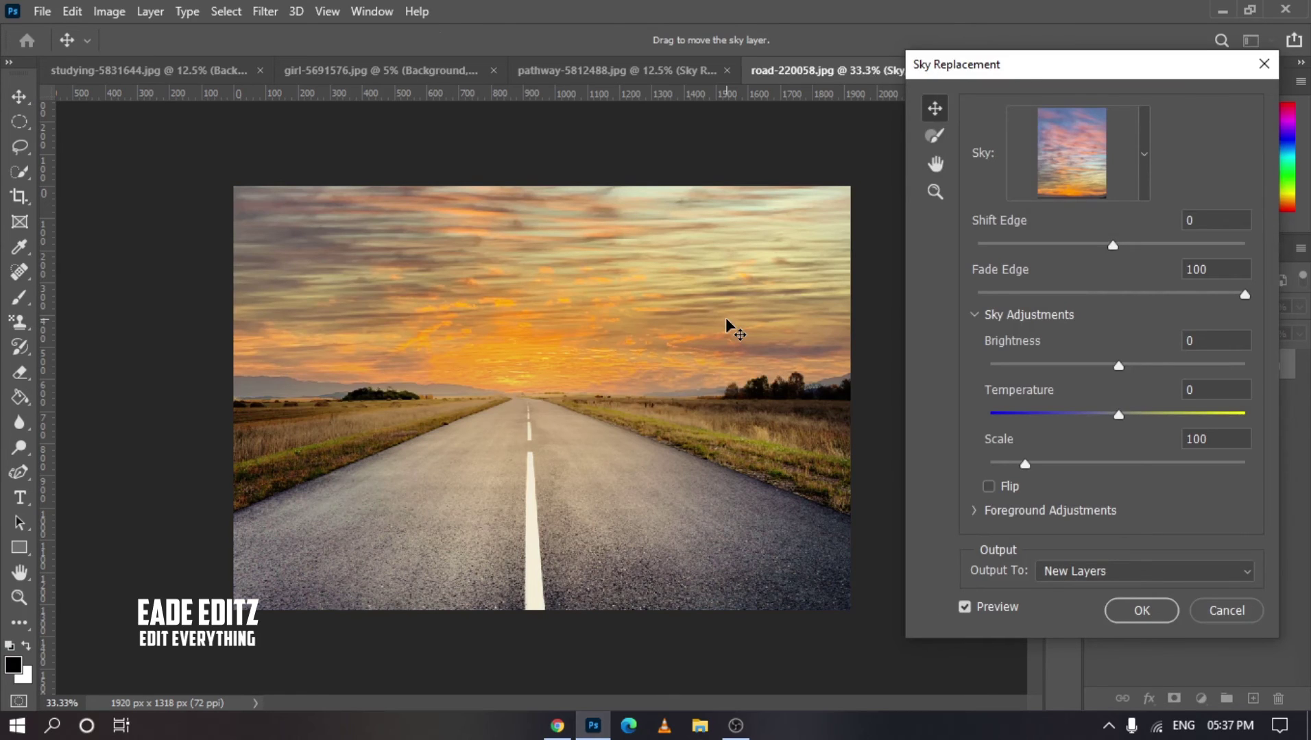
left_click(1072, 152)
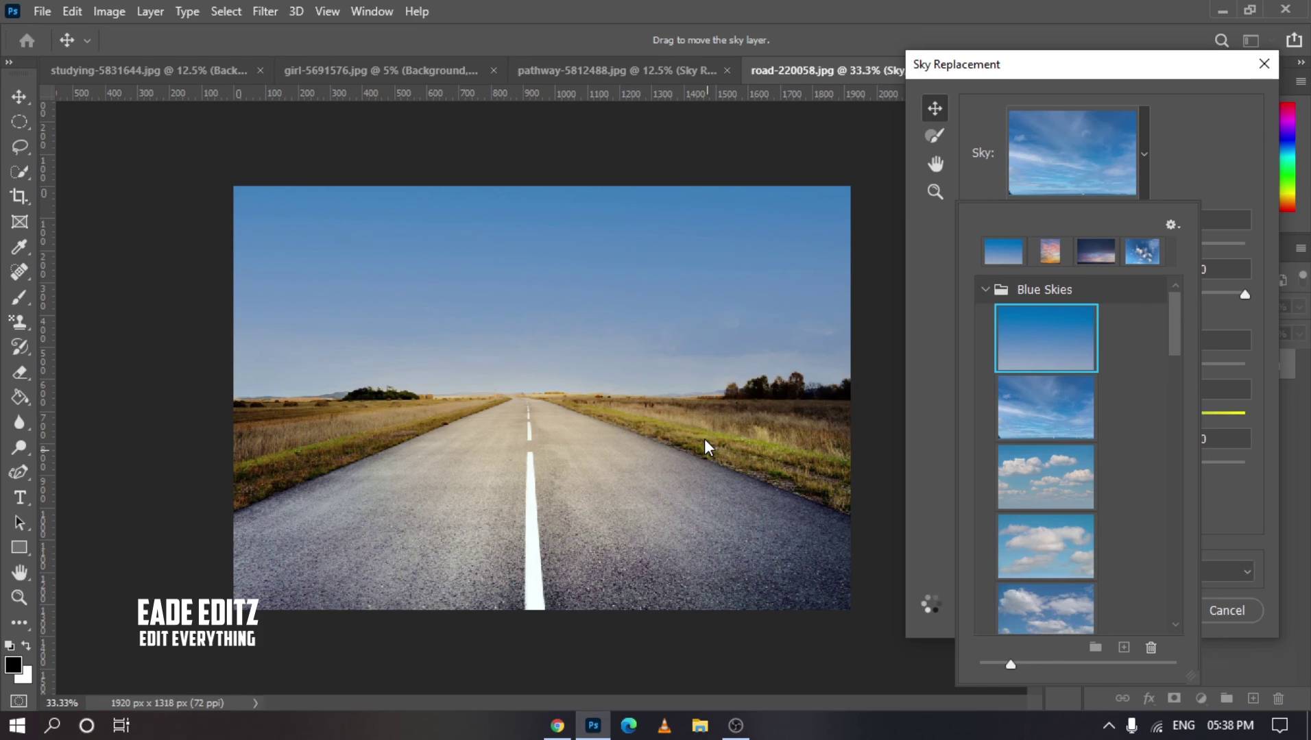
- Close the Sky preset picker
left_click(1230, 539)
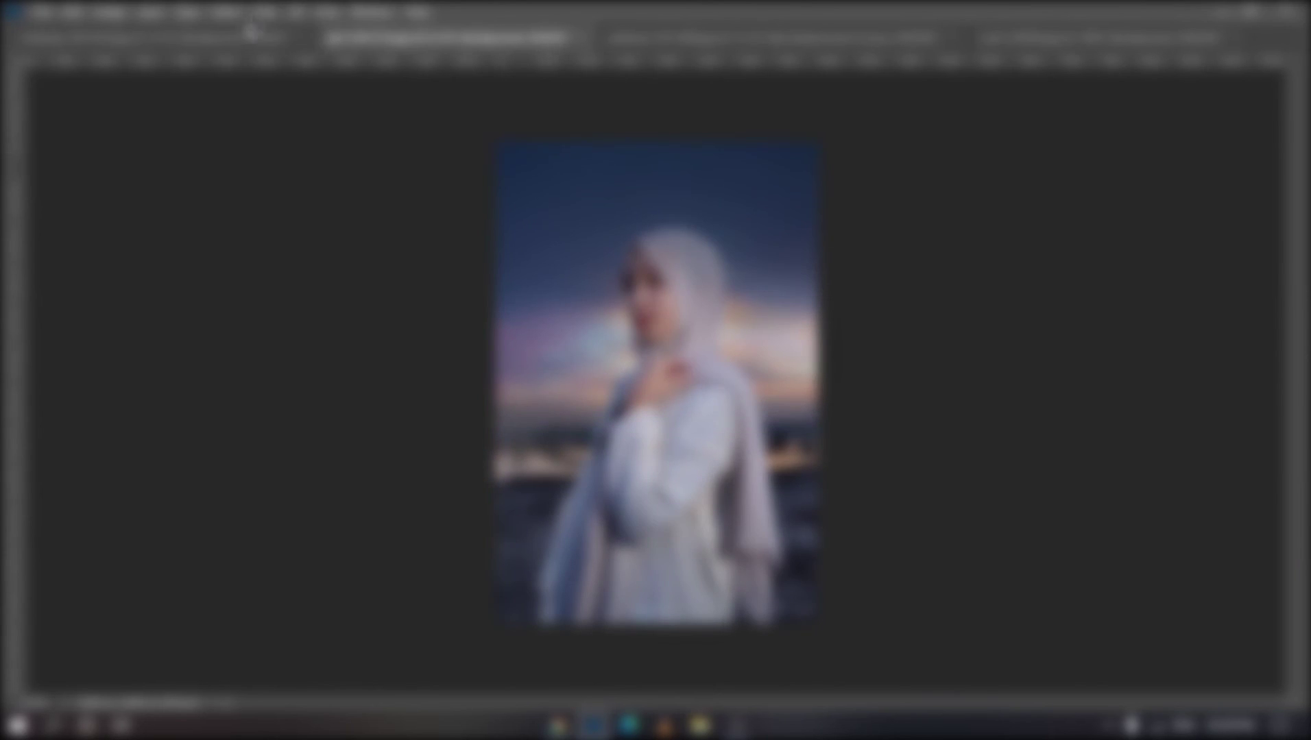
- Fit the group study photo to the window with Ctrl+0, then minimise Photoshop
left_click(252, 31)
key("ctrl+0")
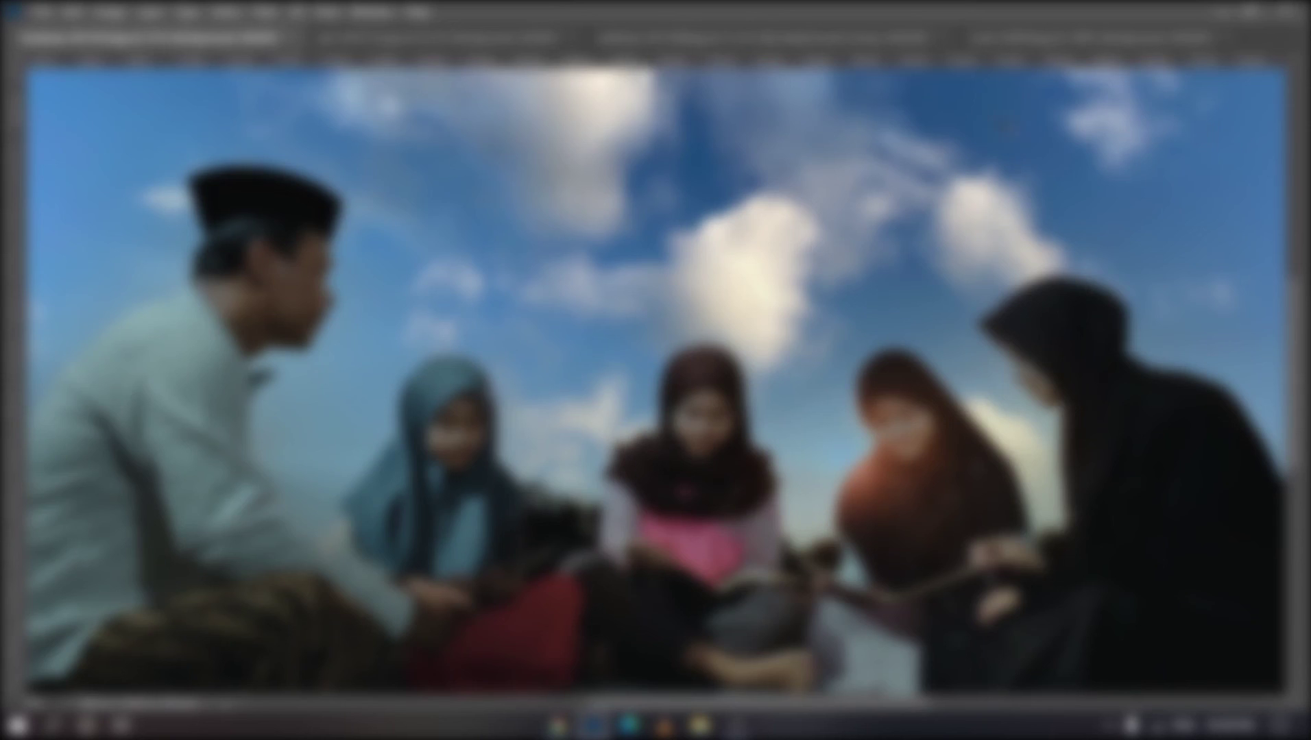
left_click(1249, 10)
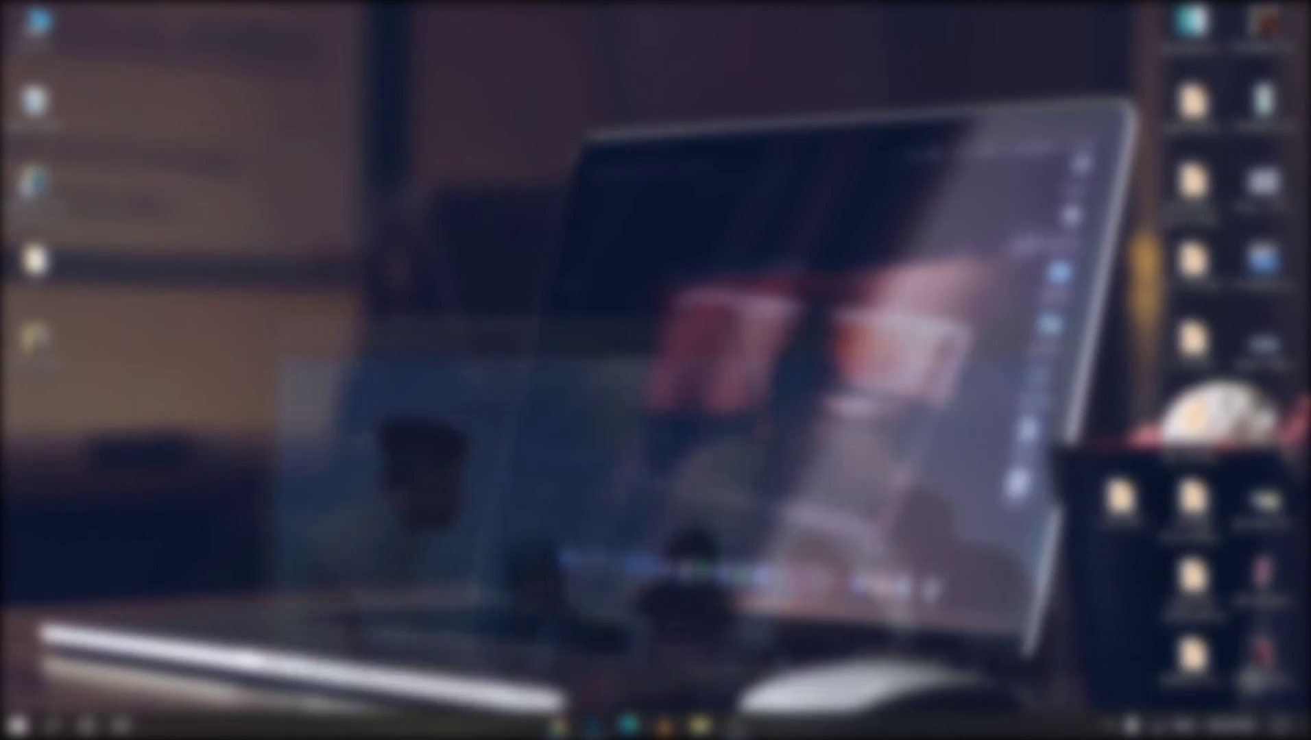